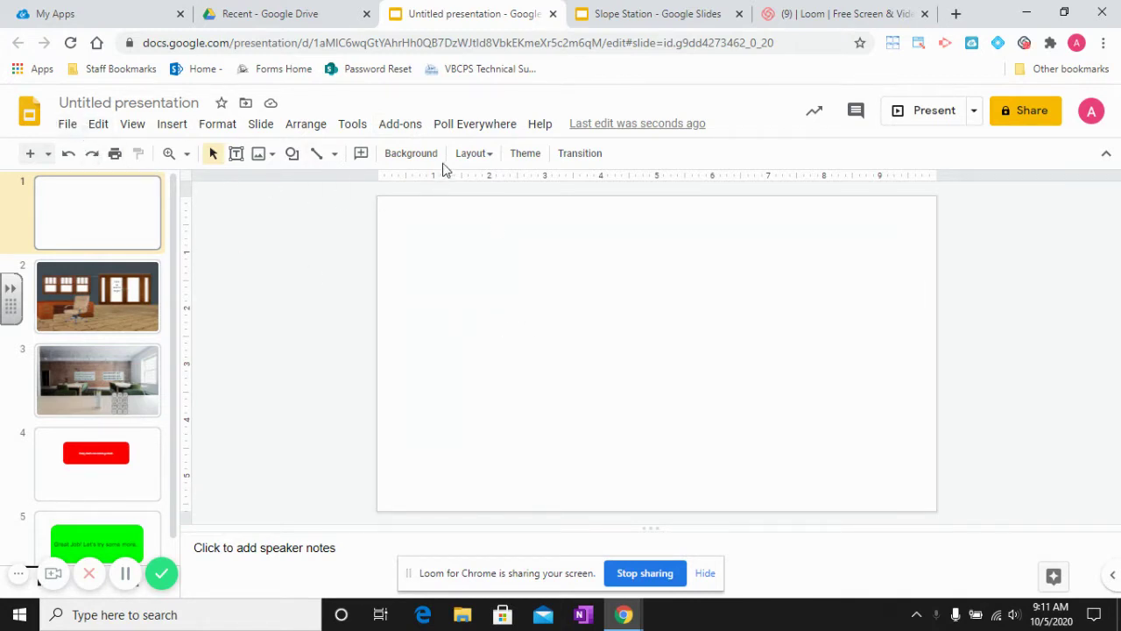
- Give the first slide a Blank layout and search the web for 'transparent classroom' images
click(491, 151)
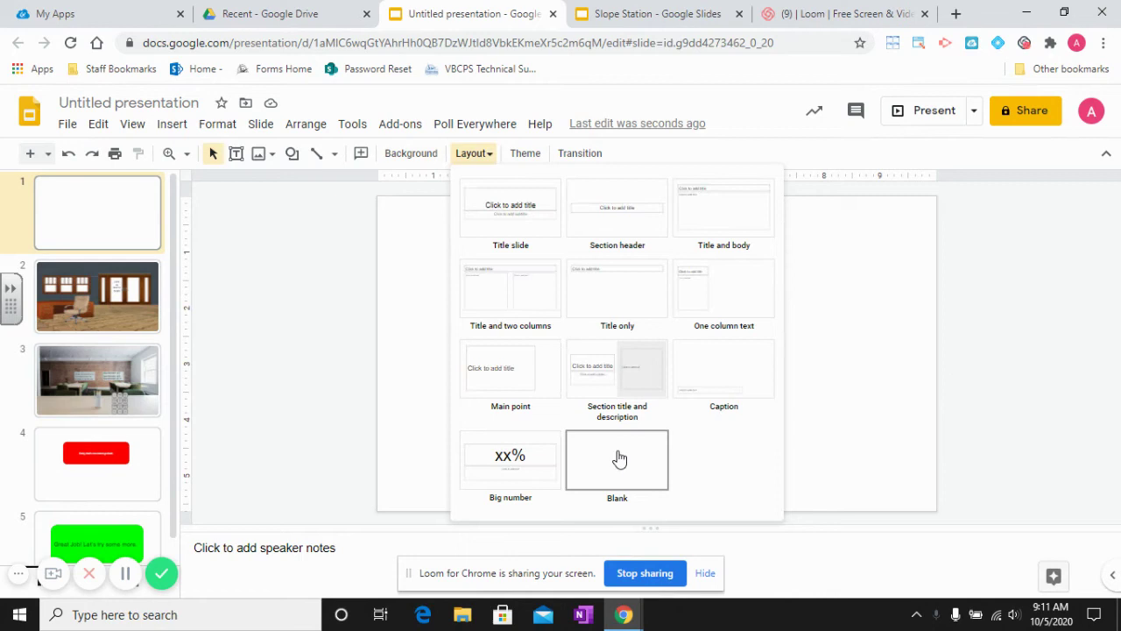
click(429, 338)
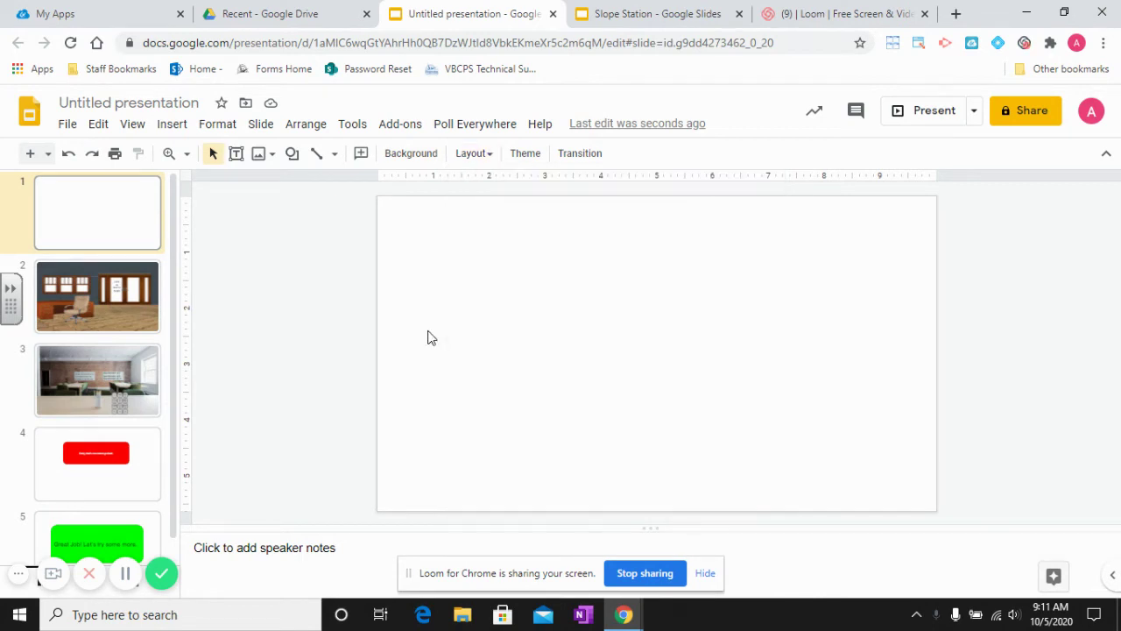
click(174, 127)
mouse_move(217, 159)
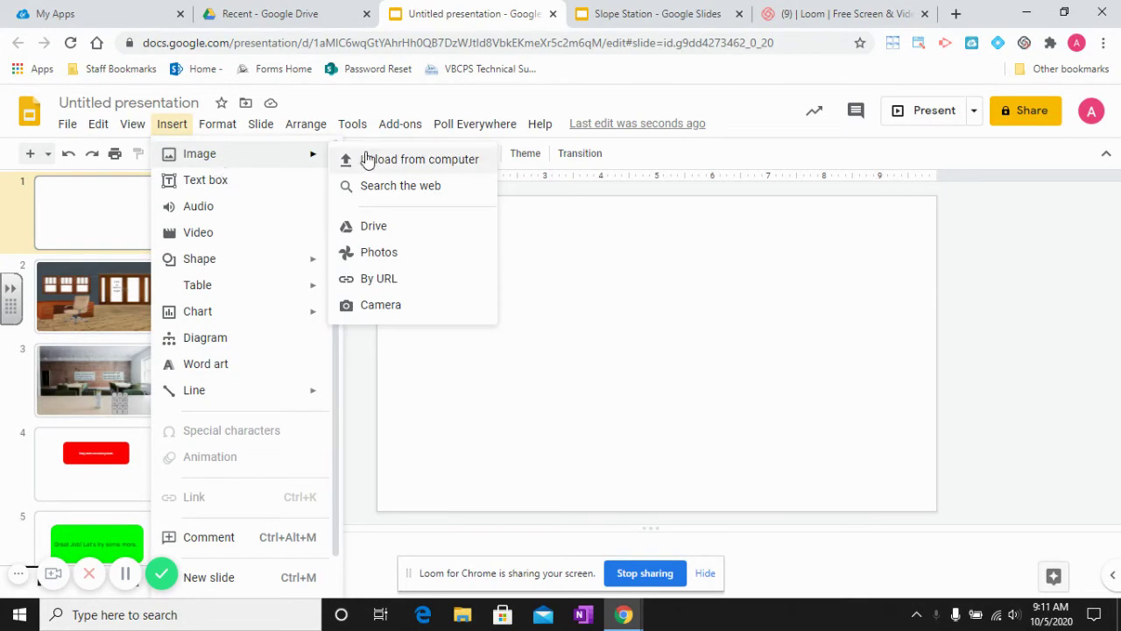
click(387, 186)
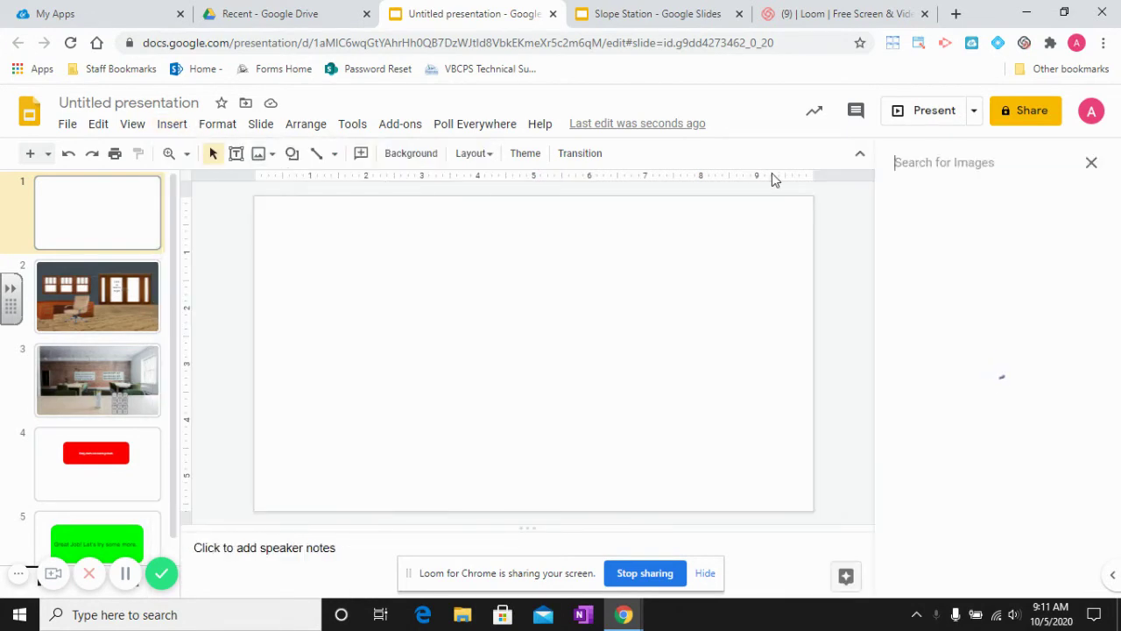
text(tra)
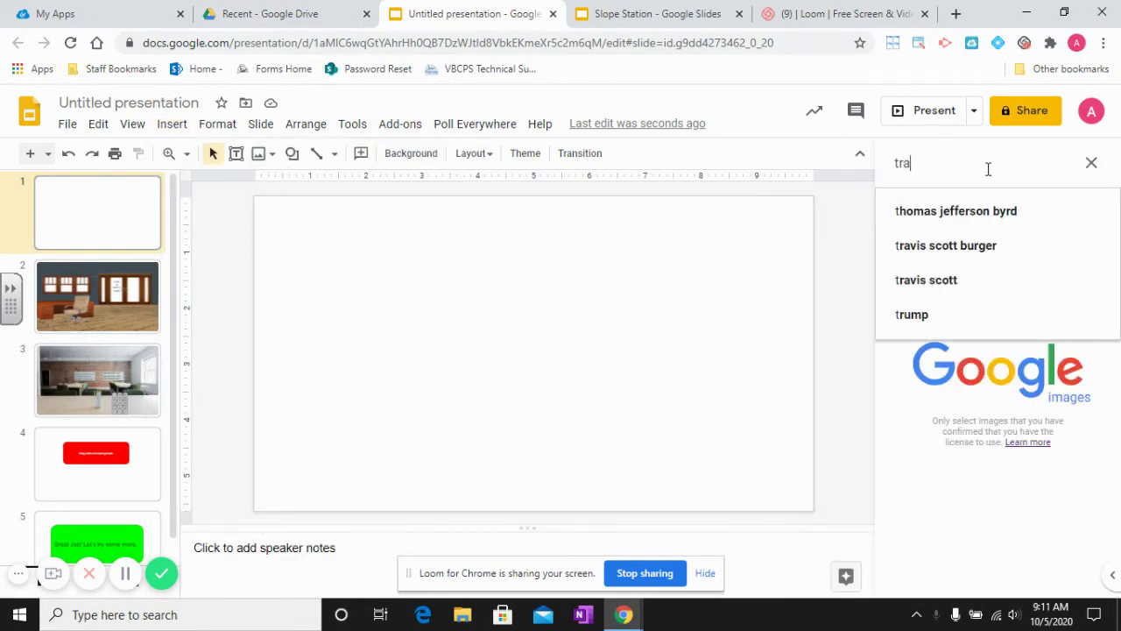
text(nspare)
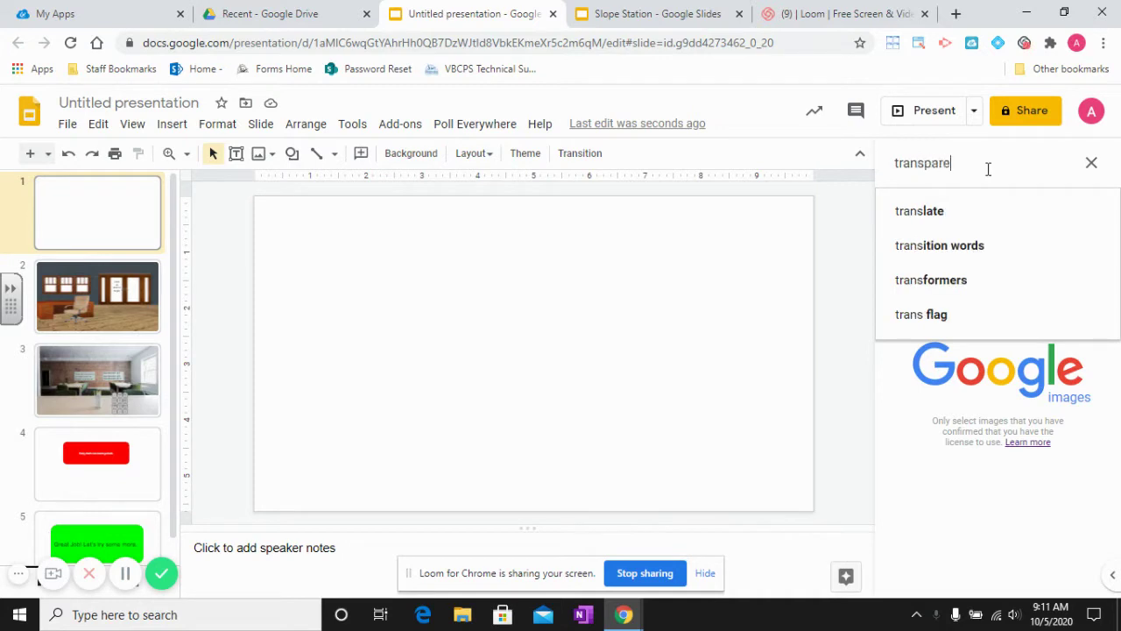
text(nt)
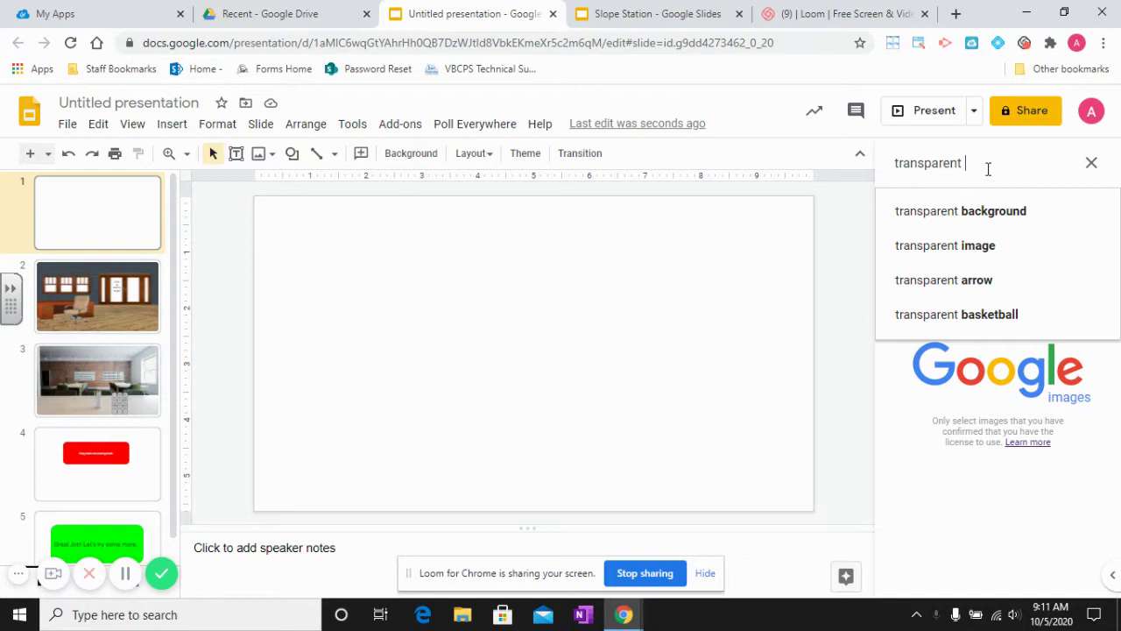
text( classr)
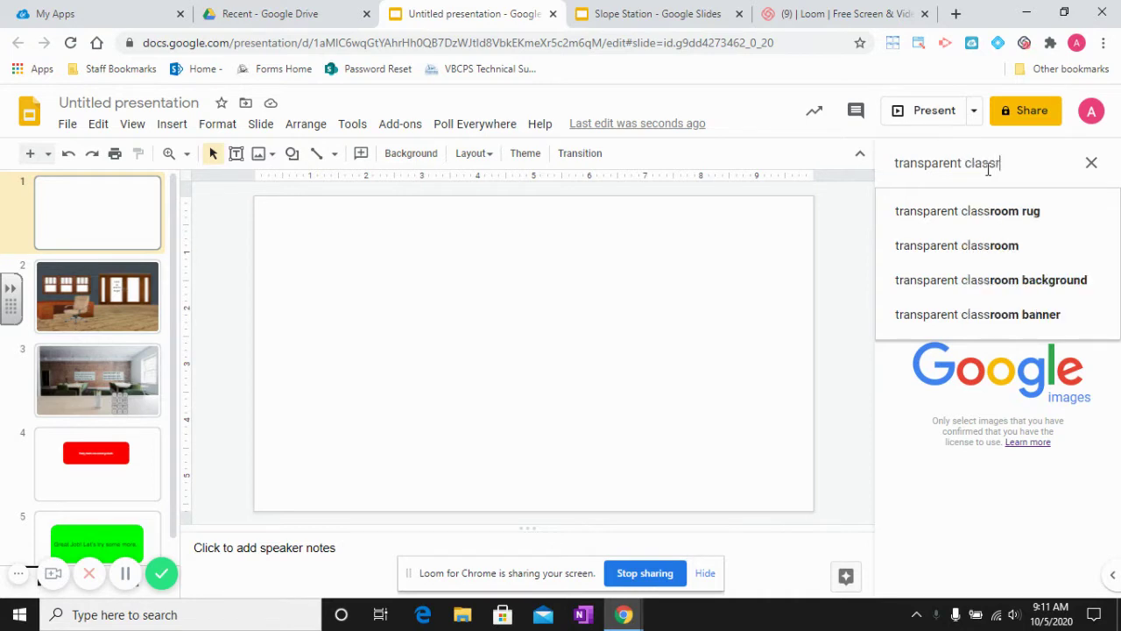
text(oom)
key(Return)
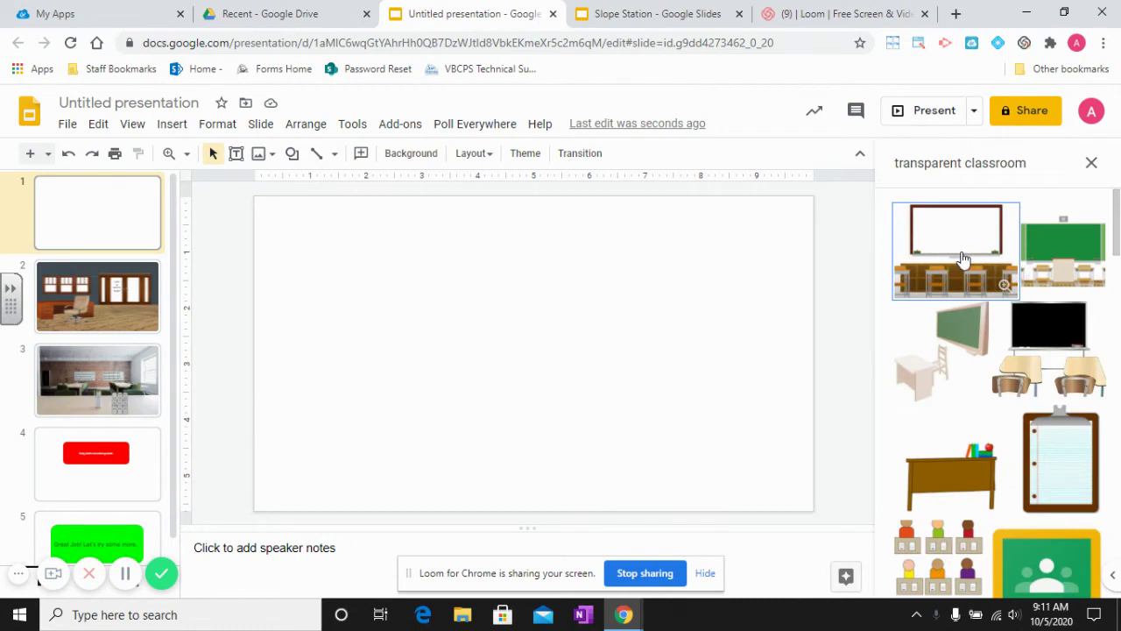
- Insert the first classroom clip-art result and stretch it to fill slide 1
double_click(961, 259)
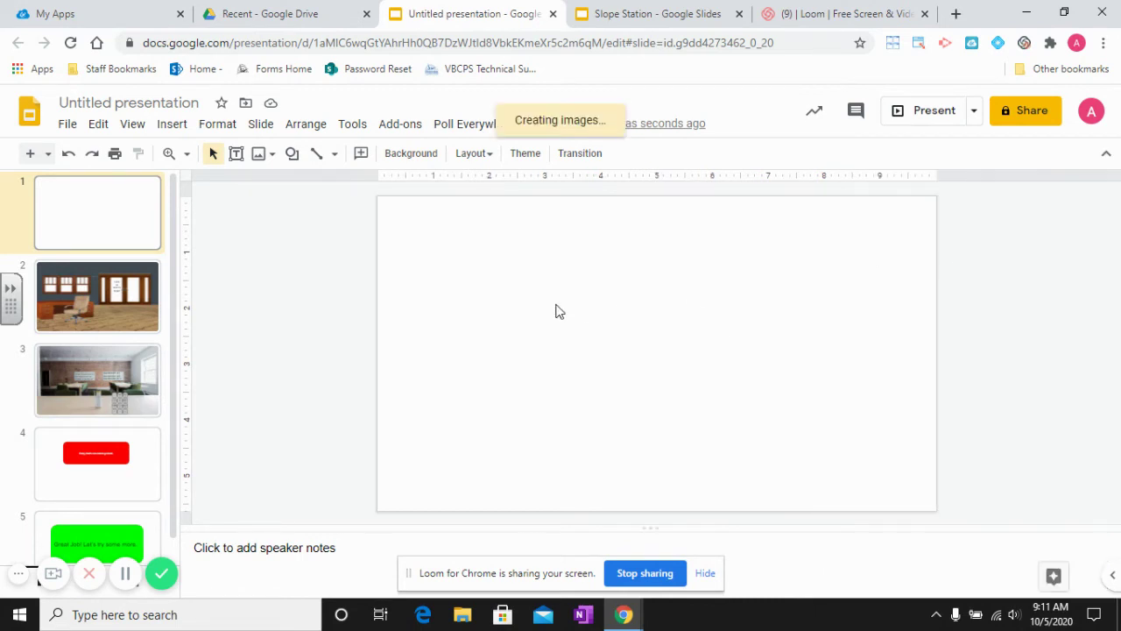
drag(581, 303, 562, 289)
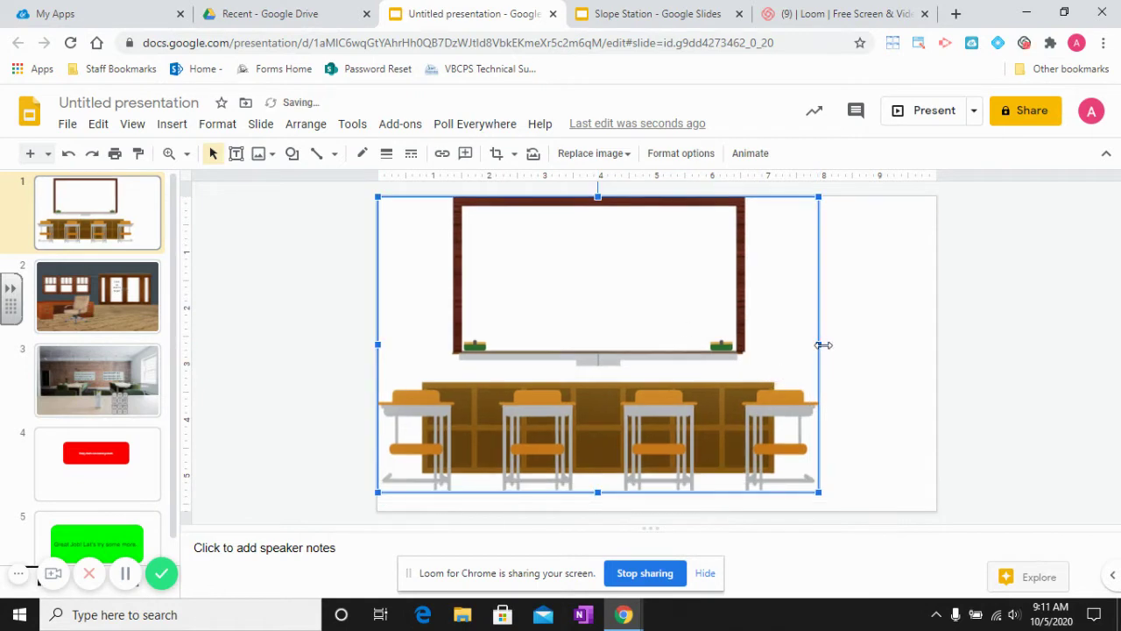
drag(823, 345, 935, 344)
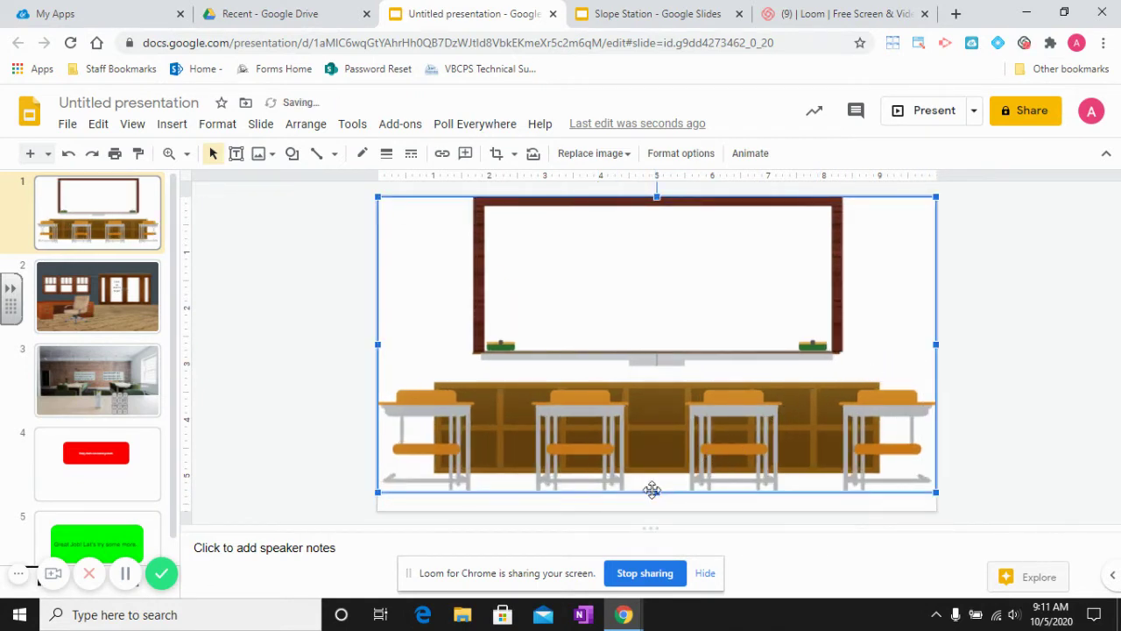
drag(651, 490, 657, 514)
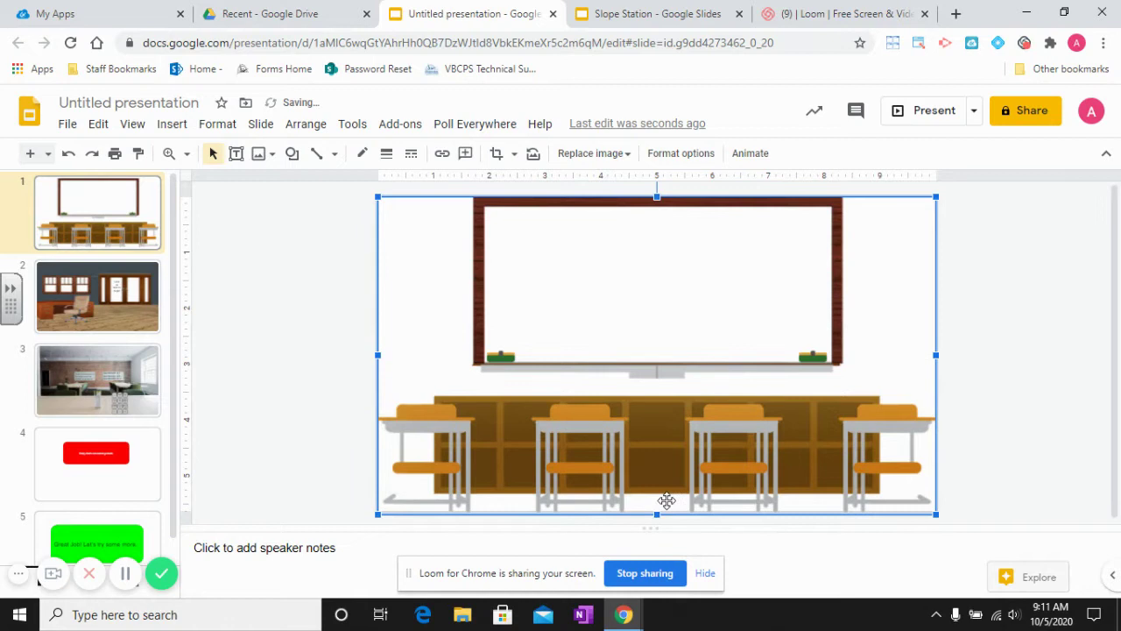
click(123, 307)
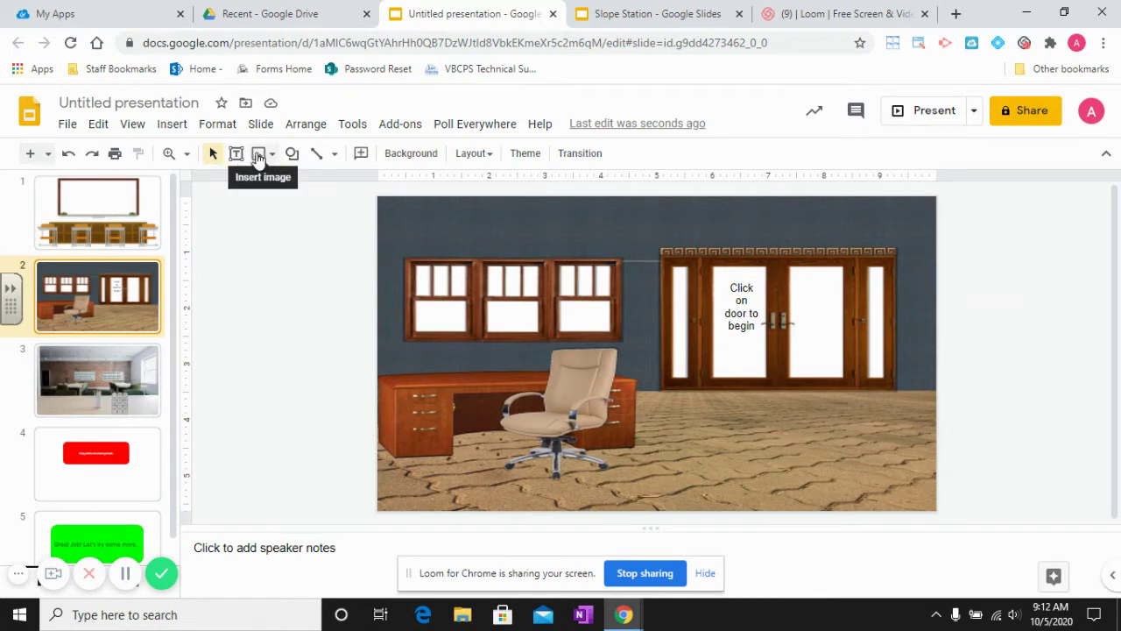
- Draw a rectangle covering the whole of slide 2's office scene
click(292, 154)
mouse_move(333, 181)
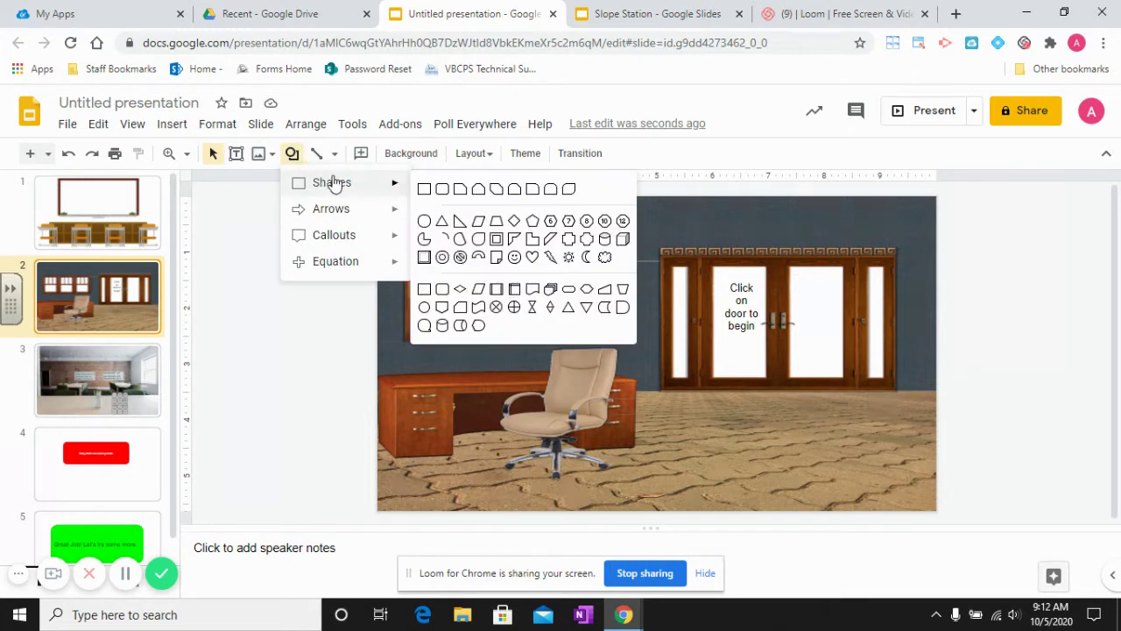
click(416, 190)
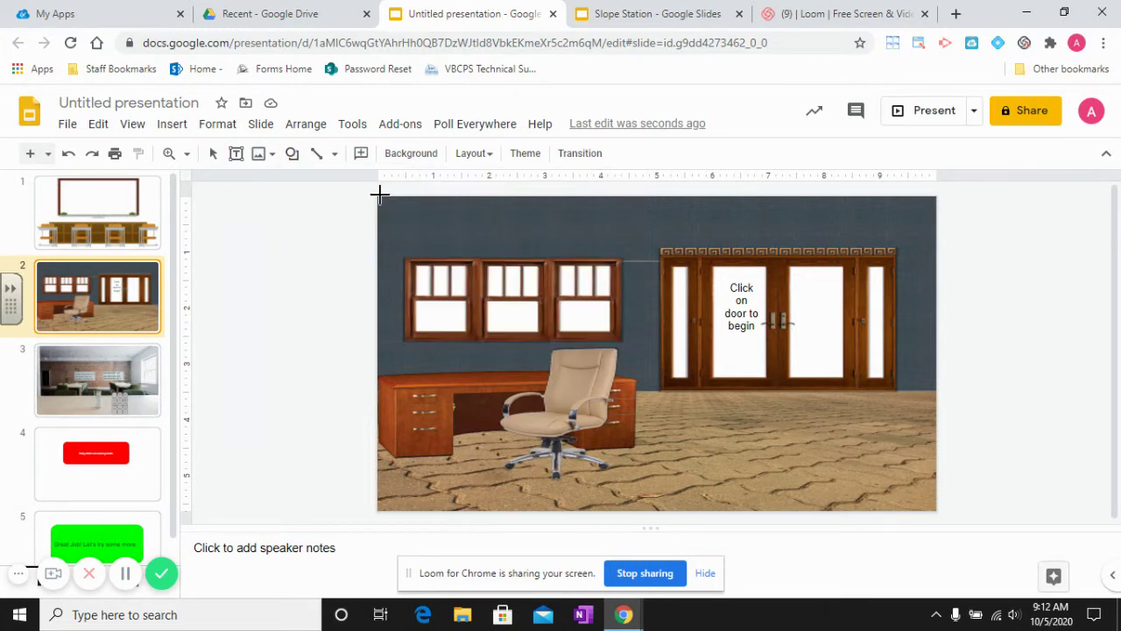
mouse_move(377, 199)
mouse_down()
mouse_move(918, 483)
mouse_move(931, 513)
mouse_move(938, 504)
mouse_up()
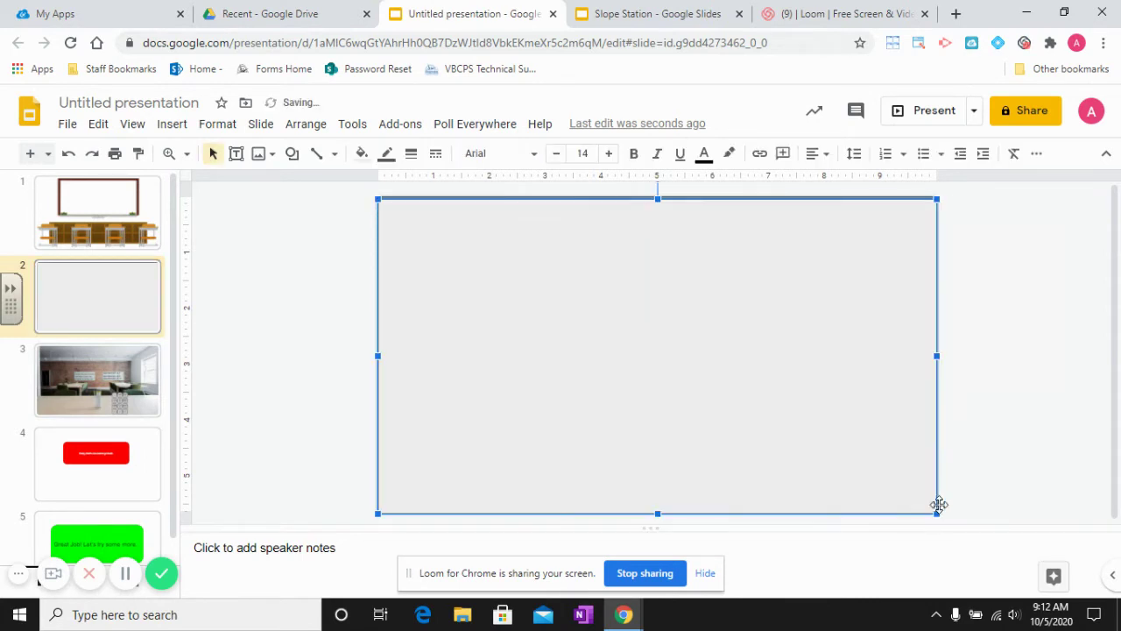
- Link the full-slide rectangle to Slide 2 in this presentation
click(760, 155)
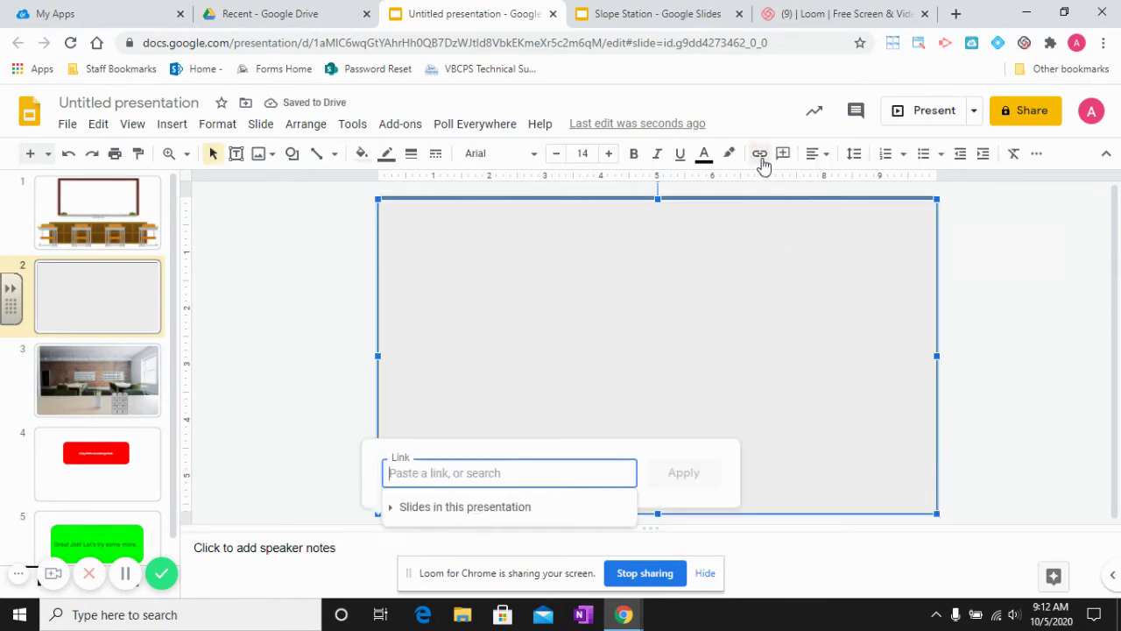
click(550, 510)
scroll(543, 526, down, 1)
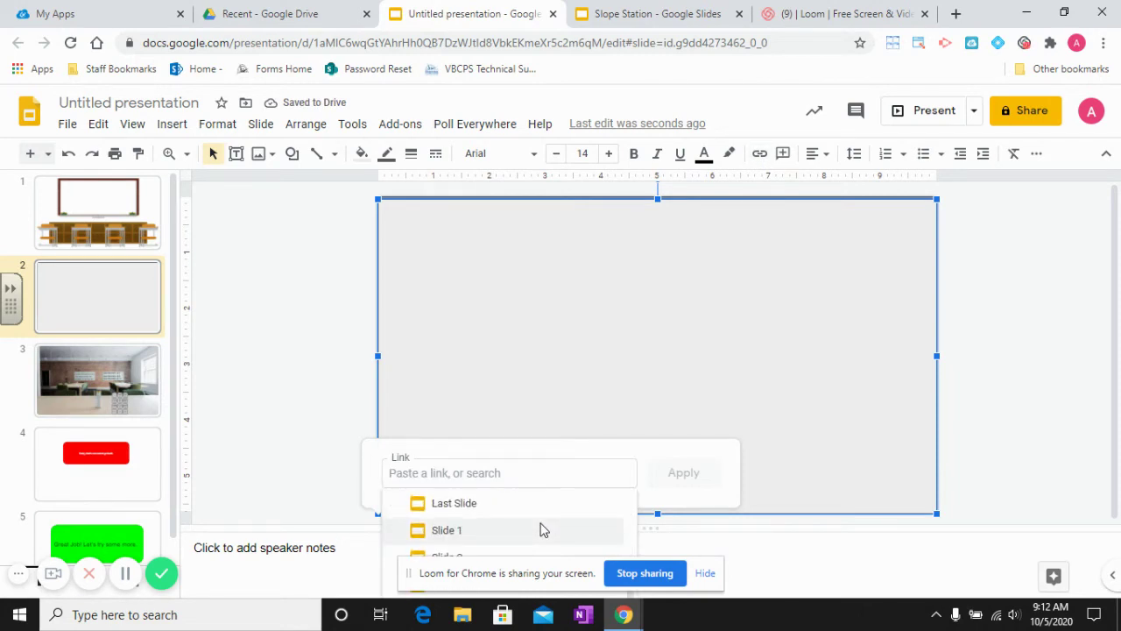
click(504, 554)
click(706, 573)
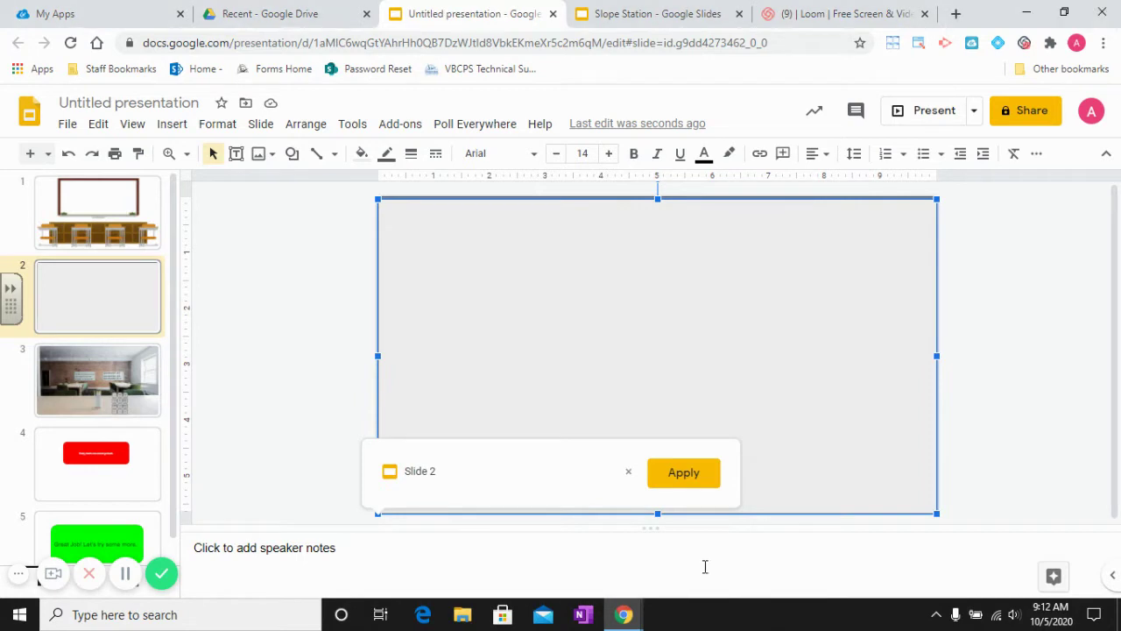
click(671, 470)
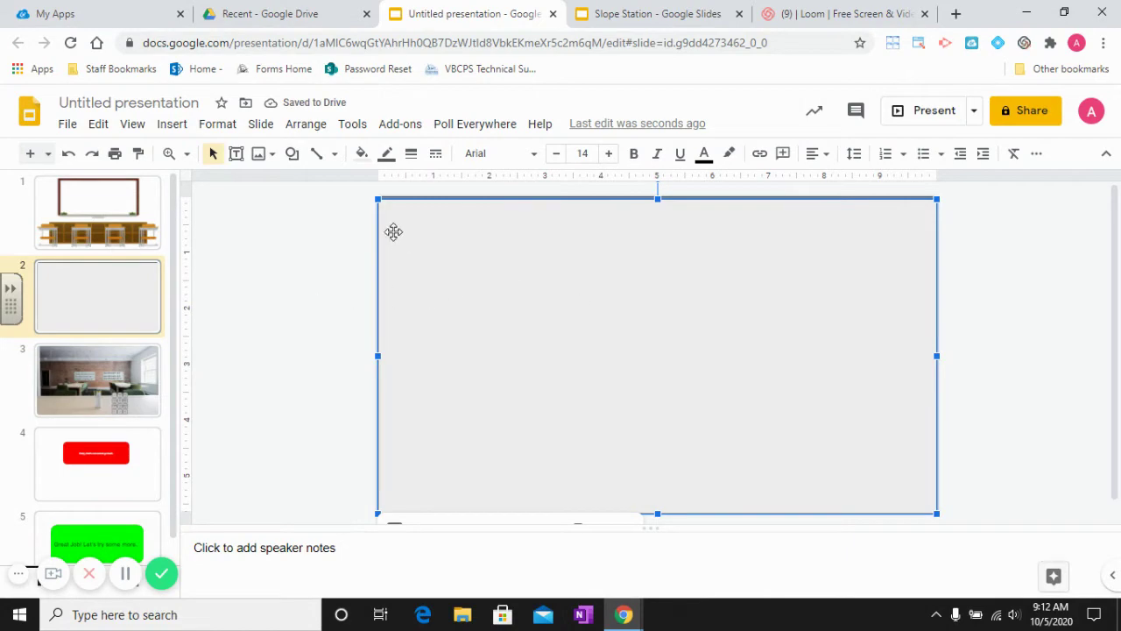
- Make the rectangle's fill and border transparent
click(361, 155)
click(390, 216)
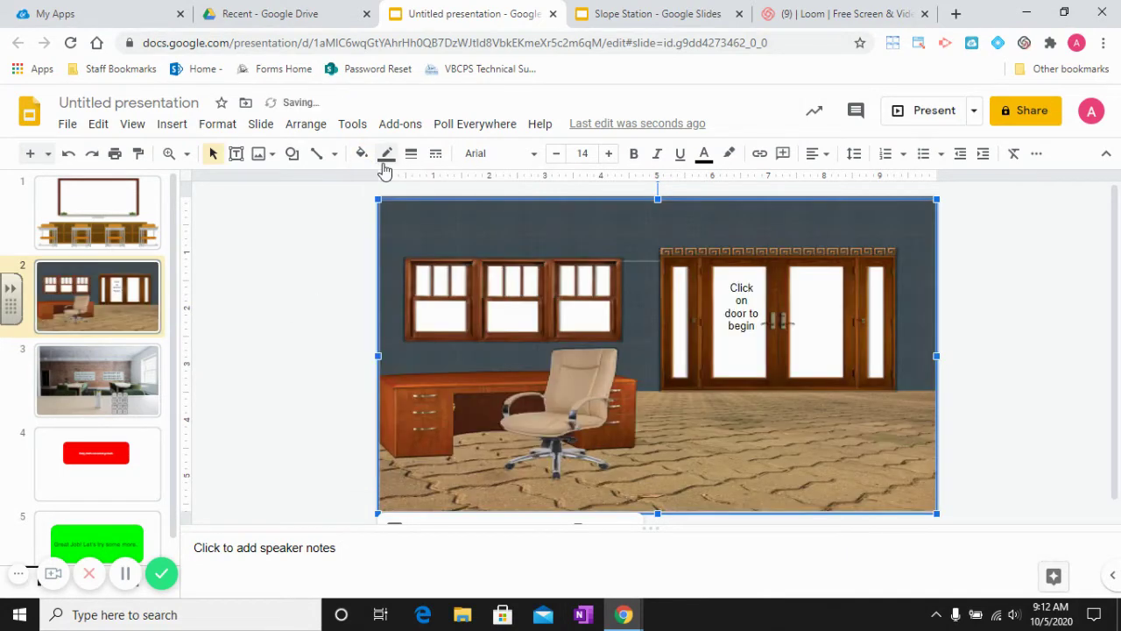
click(387, 153)
click(399, 186)
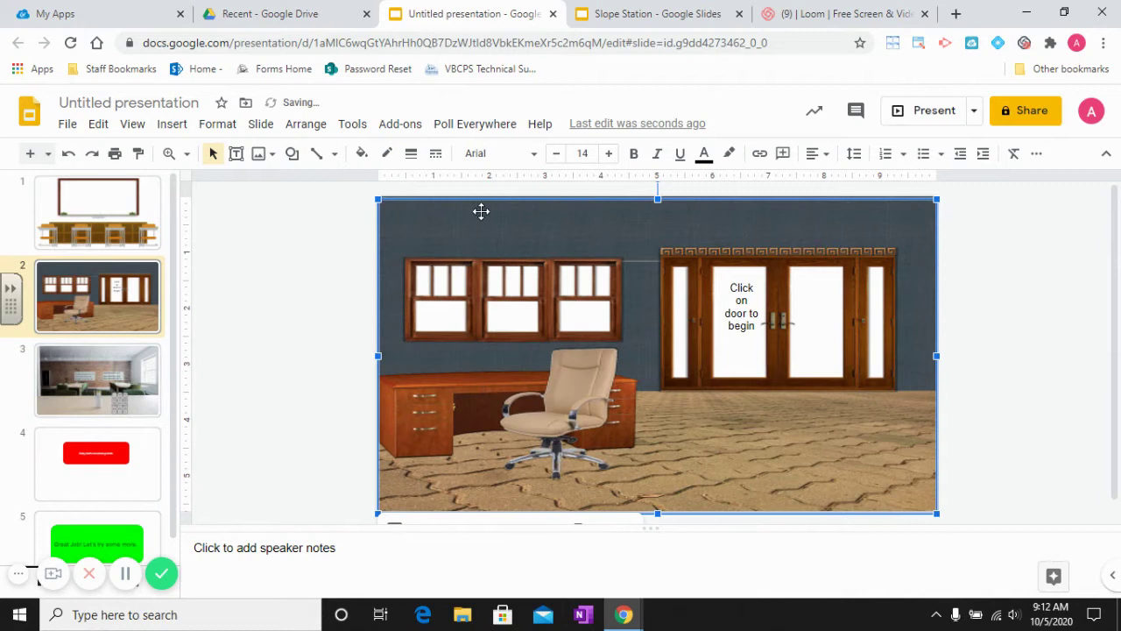
- Draw a rectangle over the door on slide 2
click(292, 153)
mouse_move(333, 184)
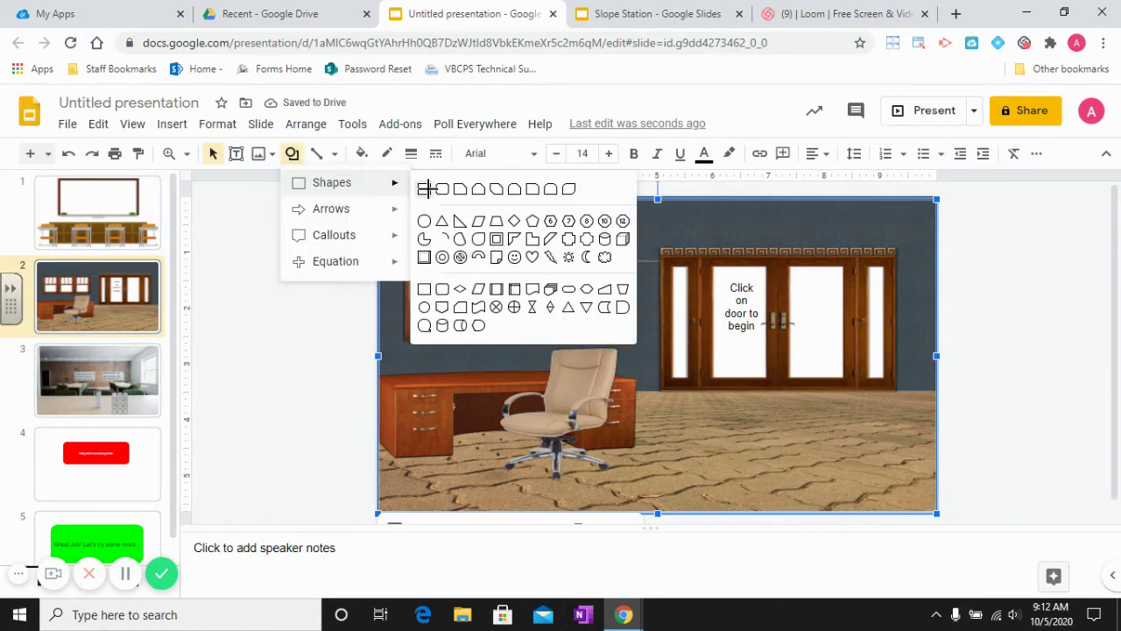
click(429, 187)
drag(701, 254, 856, 386)
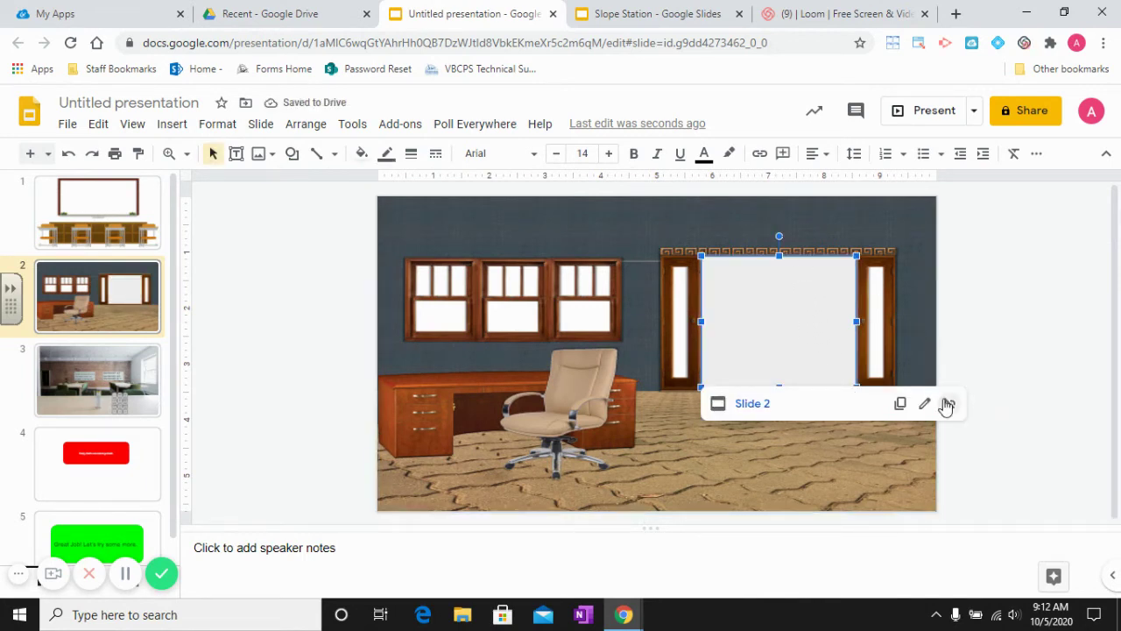
- Link the door rectangle to Slide 3
click(761, 158)
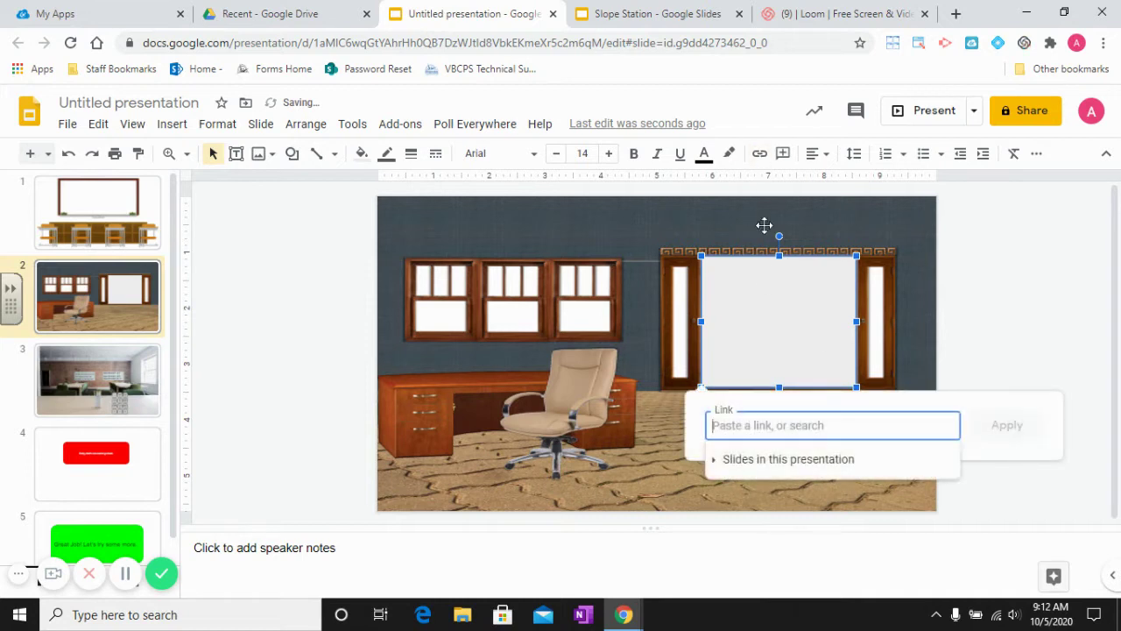
click(794, 458)
scroll(801, 508, down, 2)
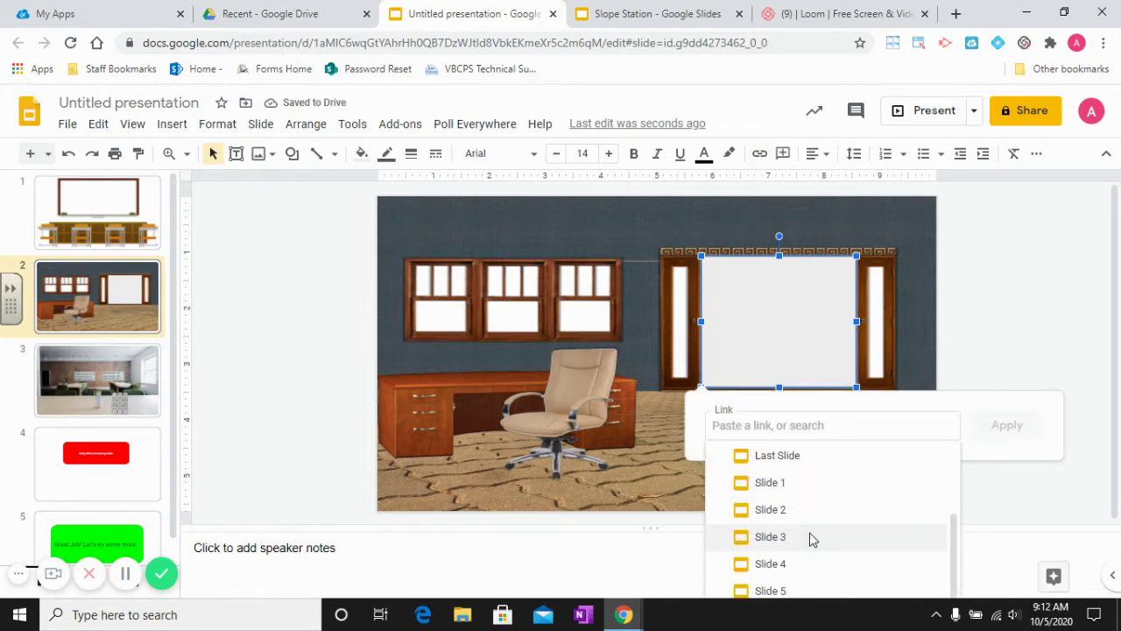
click(812, 536)
click(1003, 431)
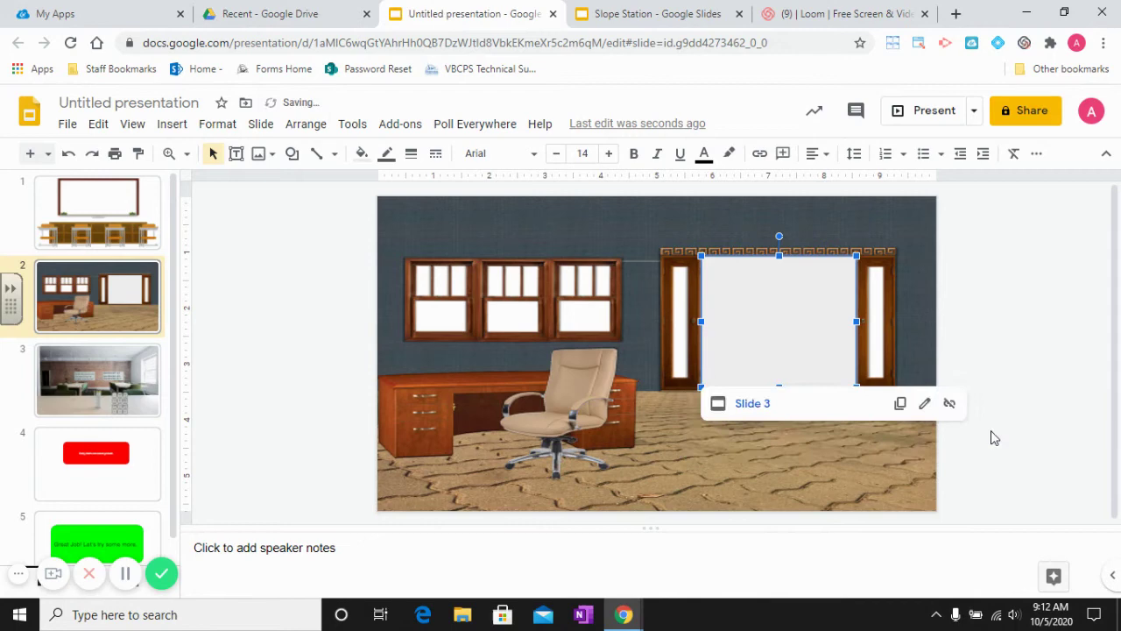
- Make the door rectangle's fill and outline transparent
click(362, 155)
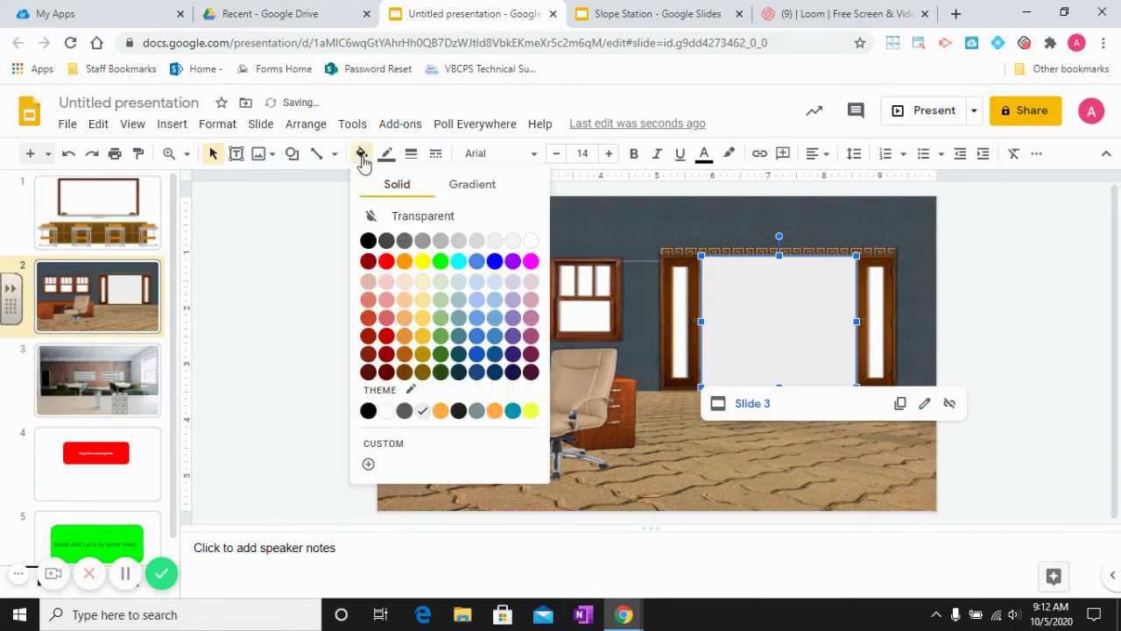
click(394, 217)
click(385, 155)
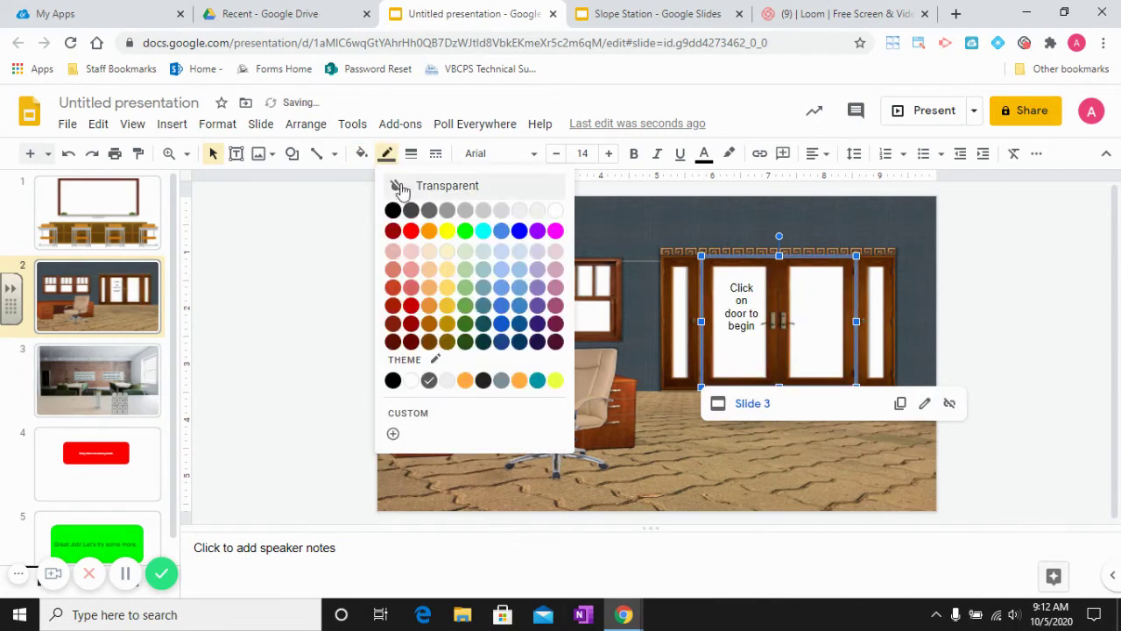
click(396, 184)
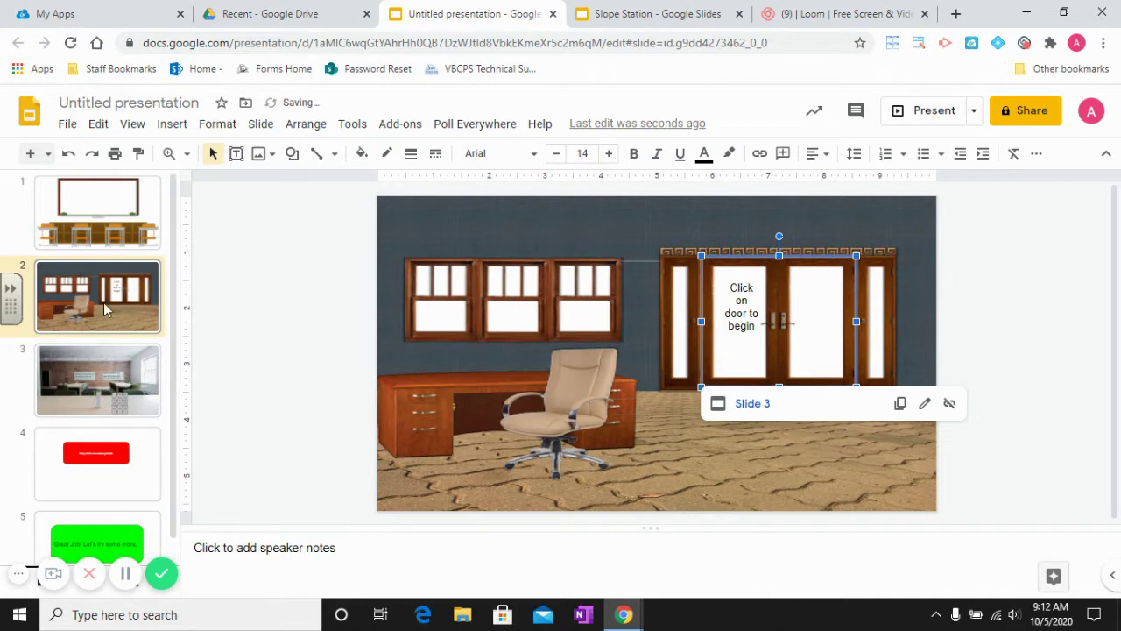
- Open slide 3, the classroom keypad slide with answers 1, 5 and 9
click(137, 377)
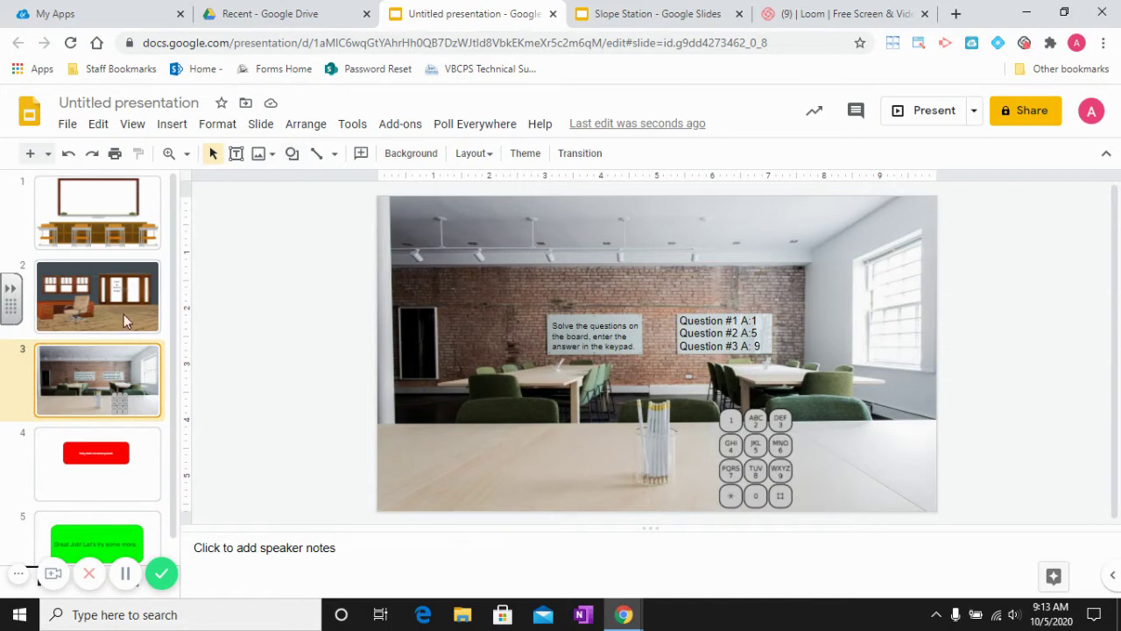
- Duplicate slide 3 twice to create slides 4 and 5, then return to slide 3
right_click(113, 359)
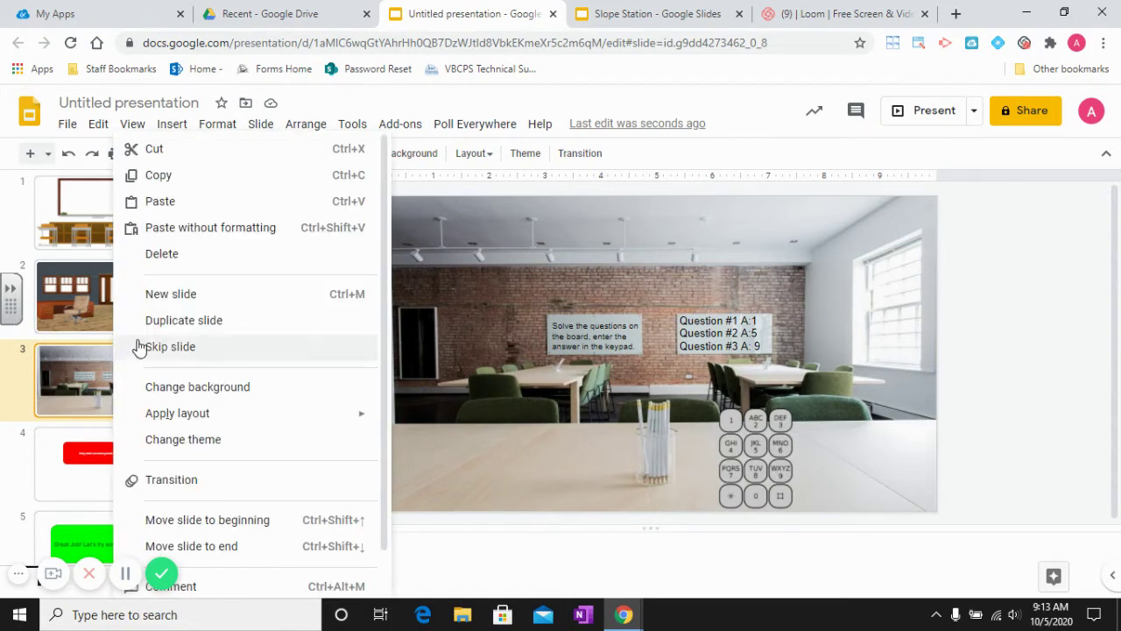
click(173, 321)
right_click(113, 393)
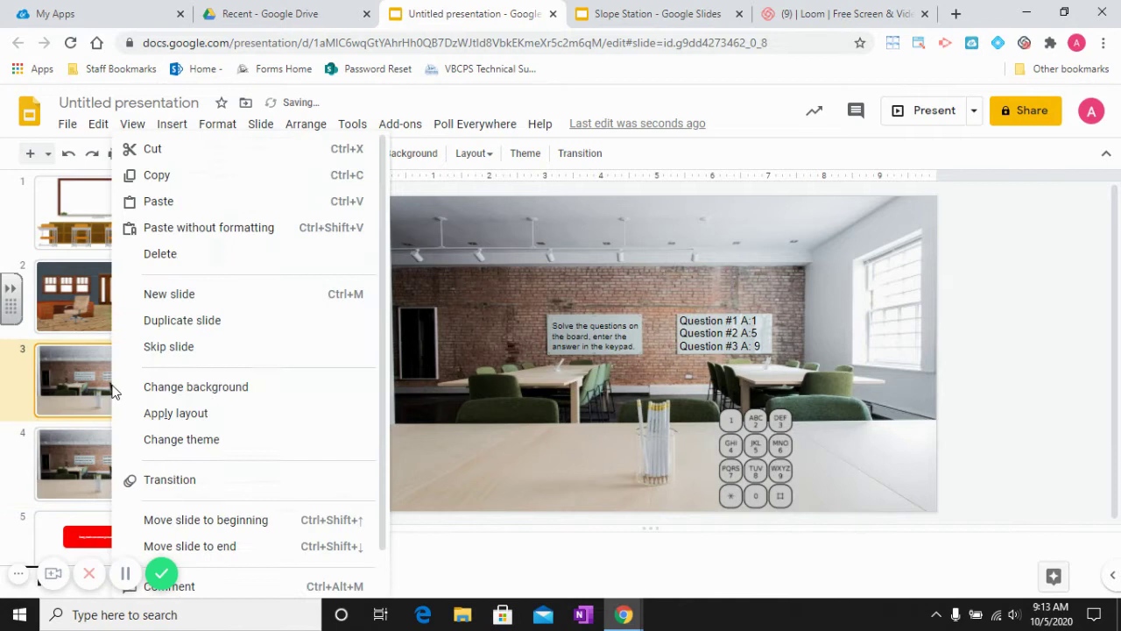
click(182, 321)
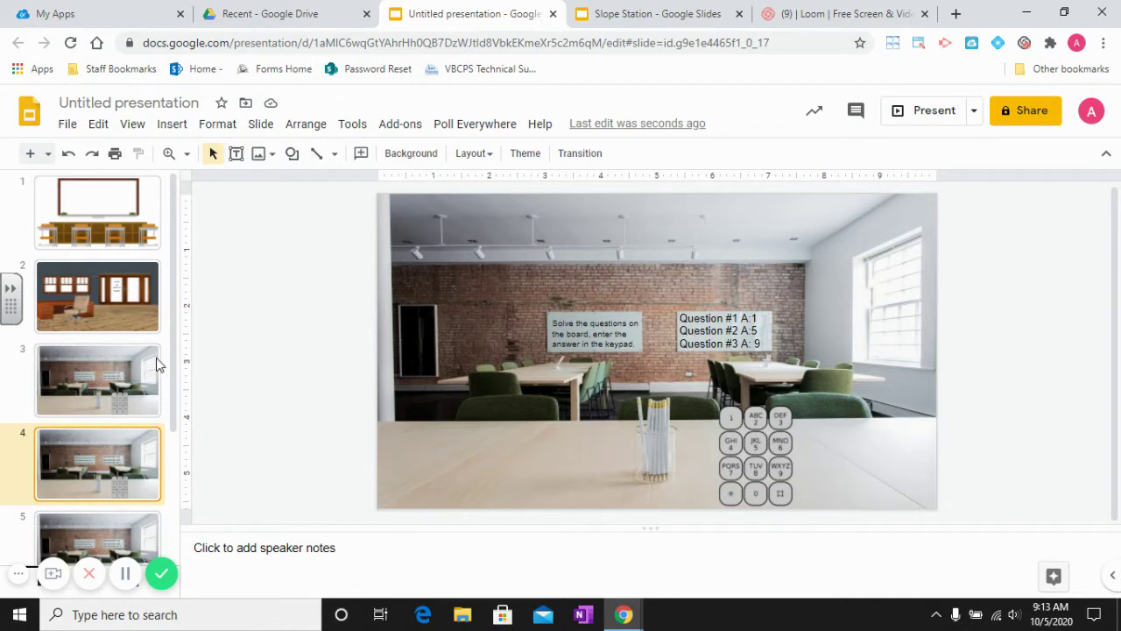
click(99, 360)
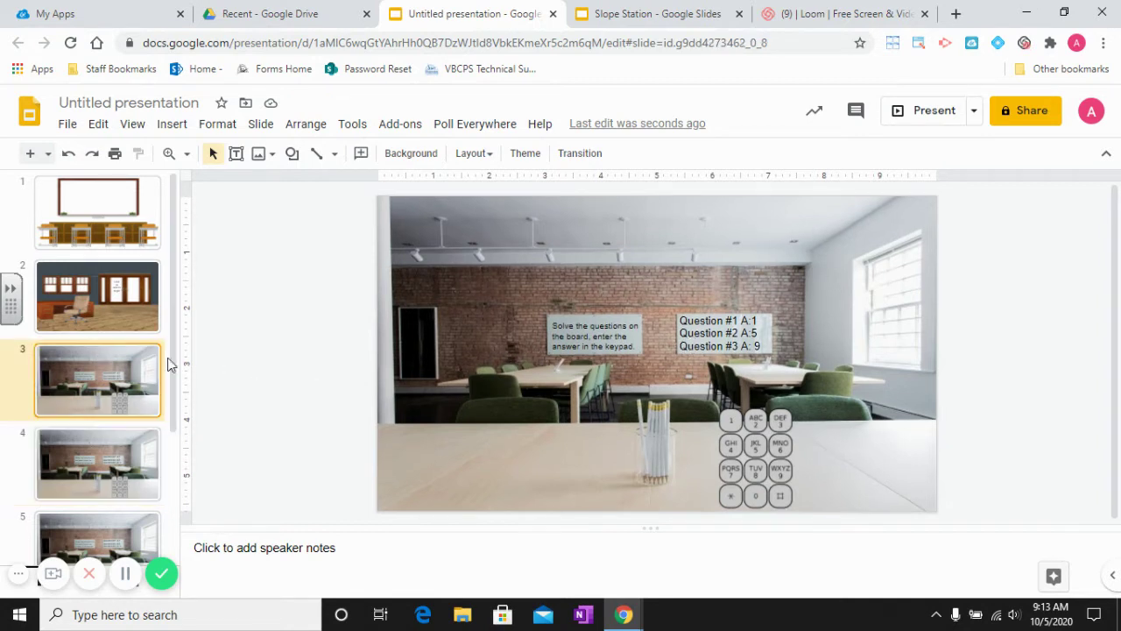
click(293, 155)
- Draw a full-slide rectangle on slide 3 and link it to Slide 4
mouse_move(355, 186)
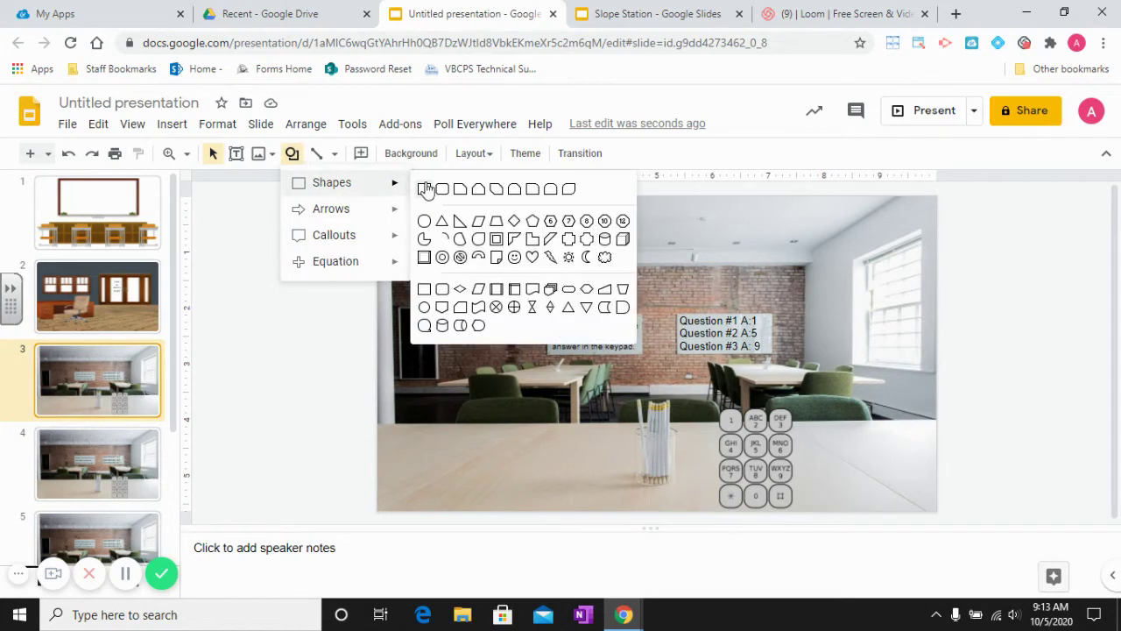
click(421, 187)
drag(376, 197, 935, 513)
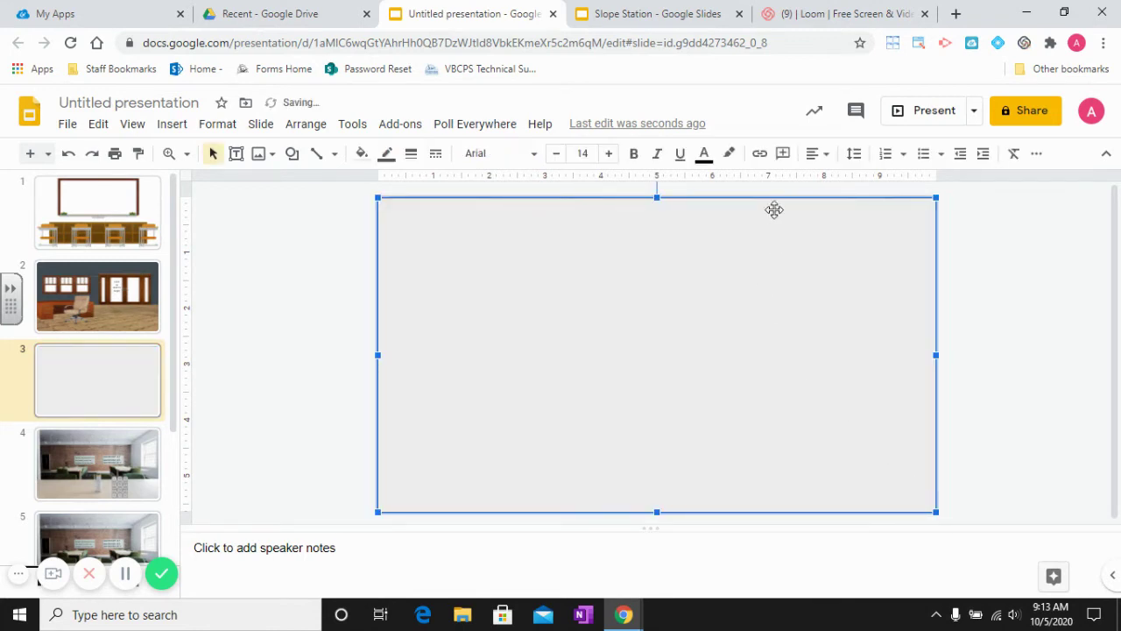
click(759, 154)
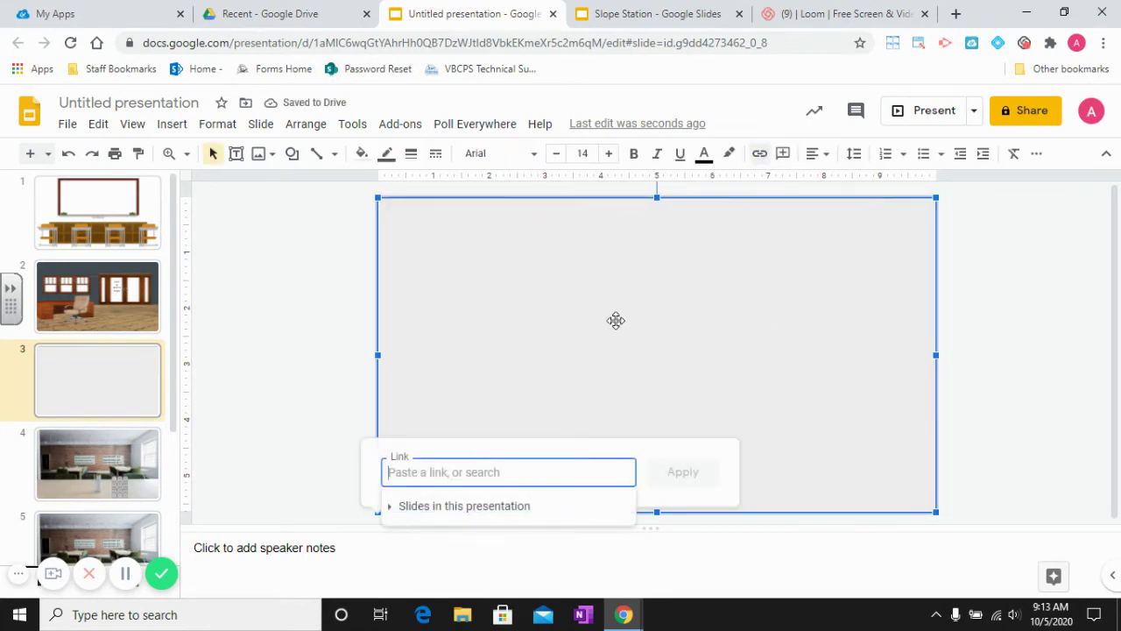
click(462, 506)
scroll(461, 534, down, 2)
click(467, 558)
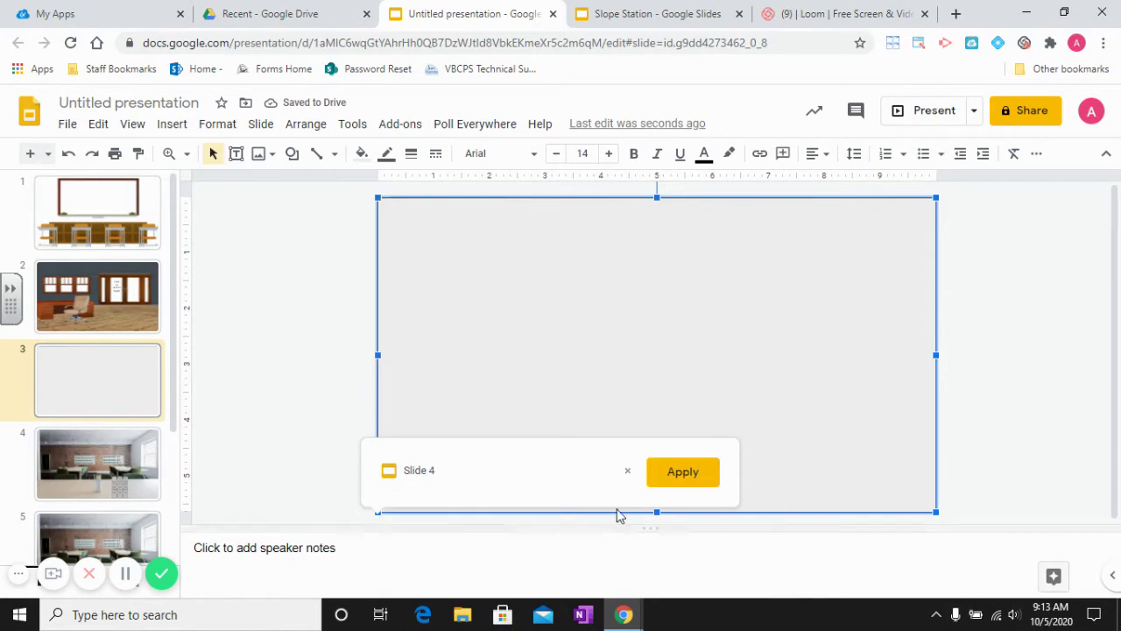
click(685, 474)
- Make the rectangle's fill transparent and move on to slide 4
click(360, 154)
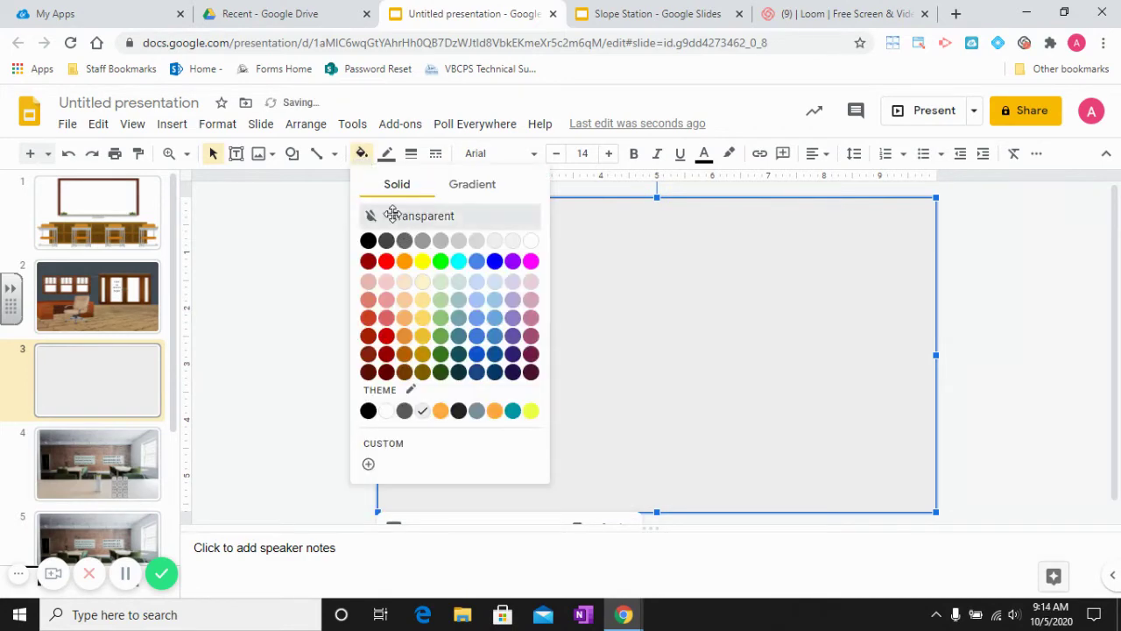
click(393, 215)
click(361, 154)
click(394, 216)
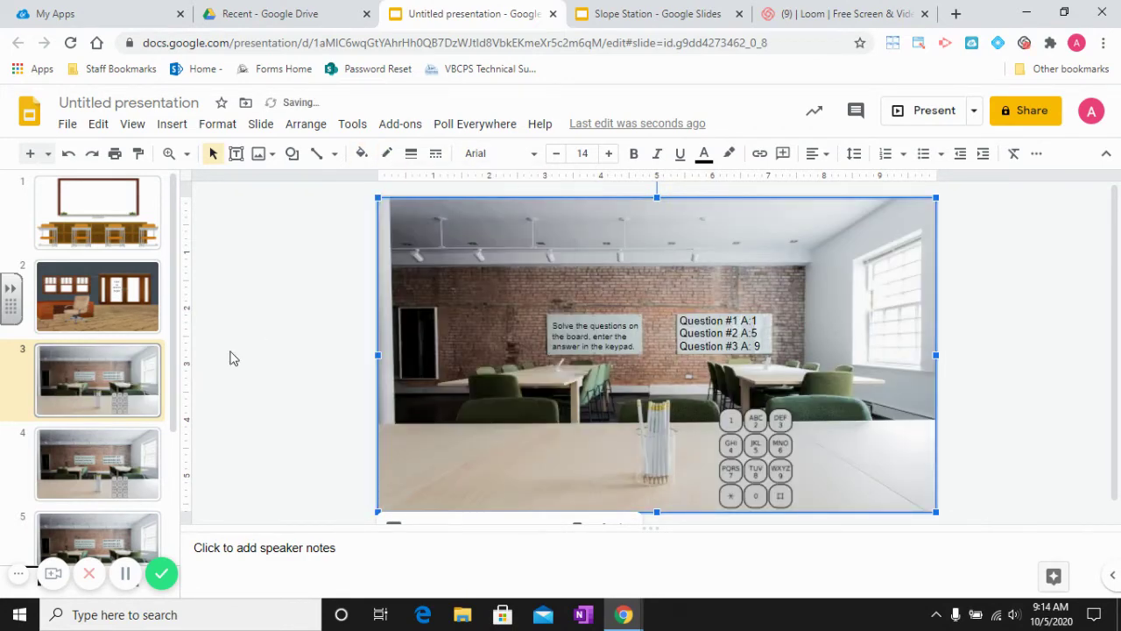
click(109, 481)
- Draw a full-slide rectangle on slide 4 and link it to Slide 5
click(291, 153)
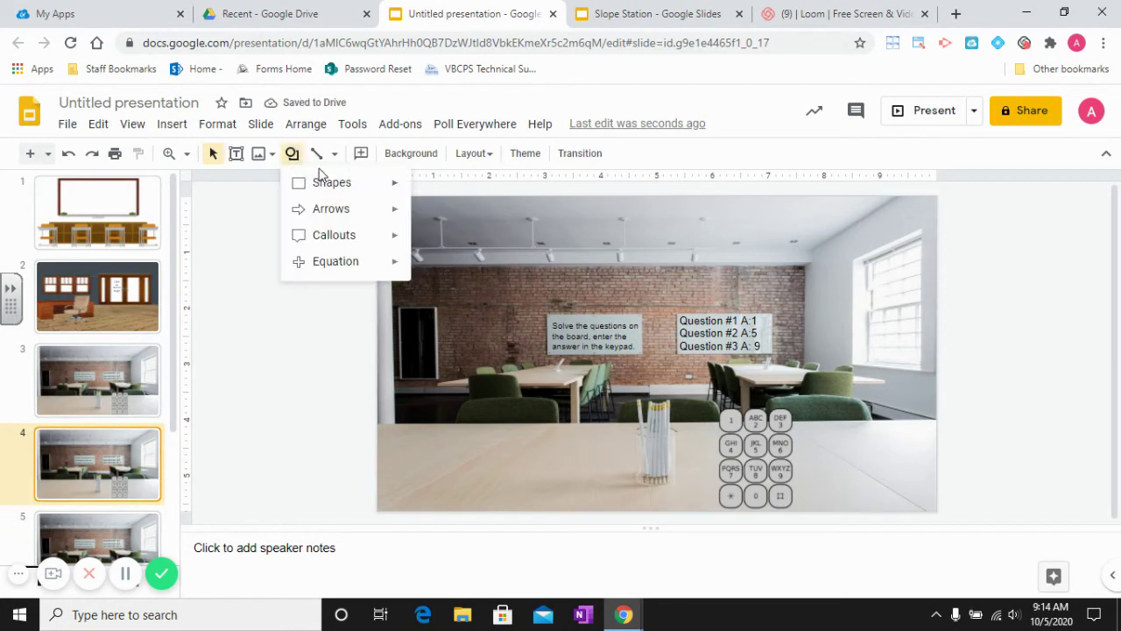
mouse_move(368, 184)
click(417, 189)
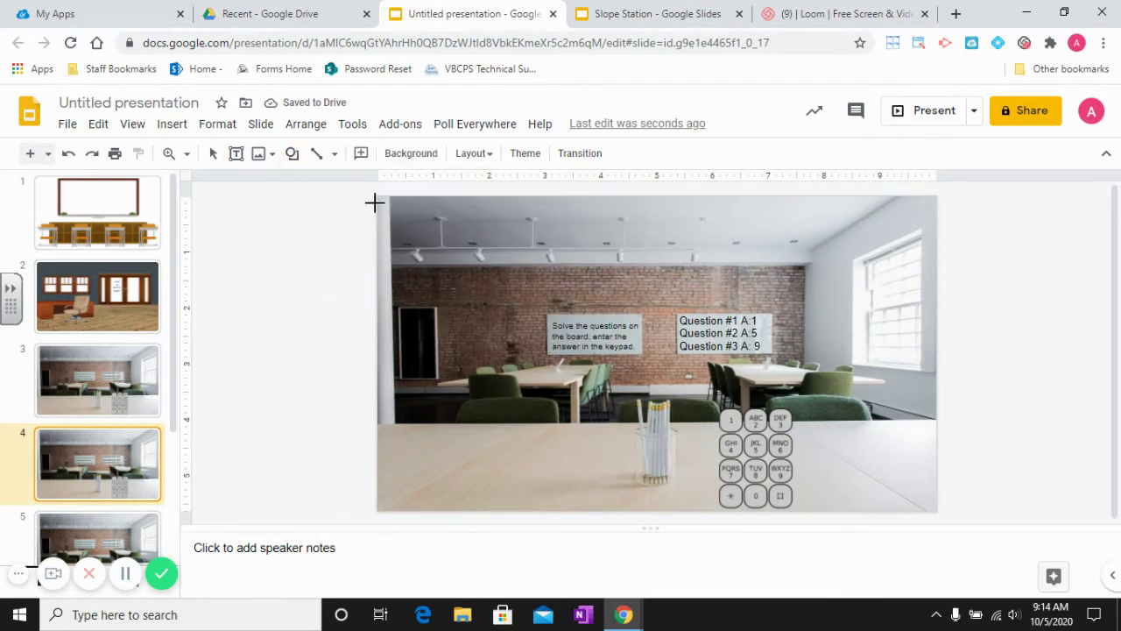
mouse_move(376, 197)
mouse_down()
mouse_move(598, 295)
mouse_move(865, 458)
mouse_move(923, 513)
mouse_move(936, 506)
mouse_up()
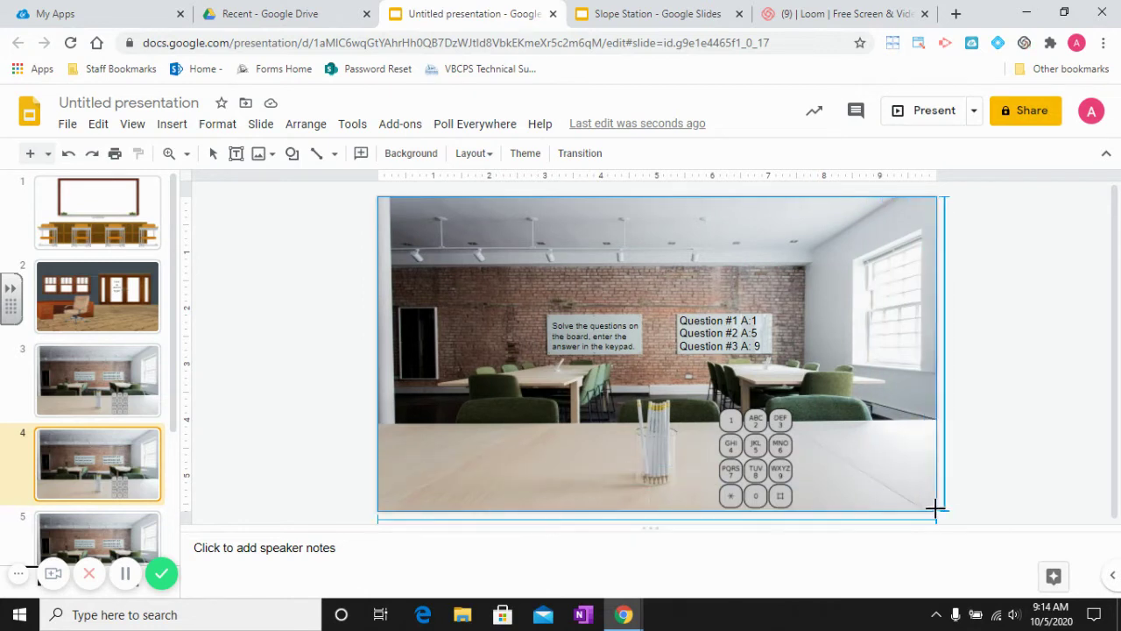
click(759, 154)
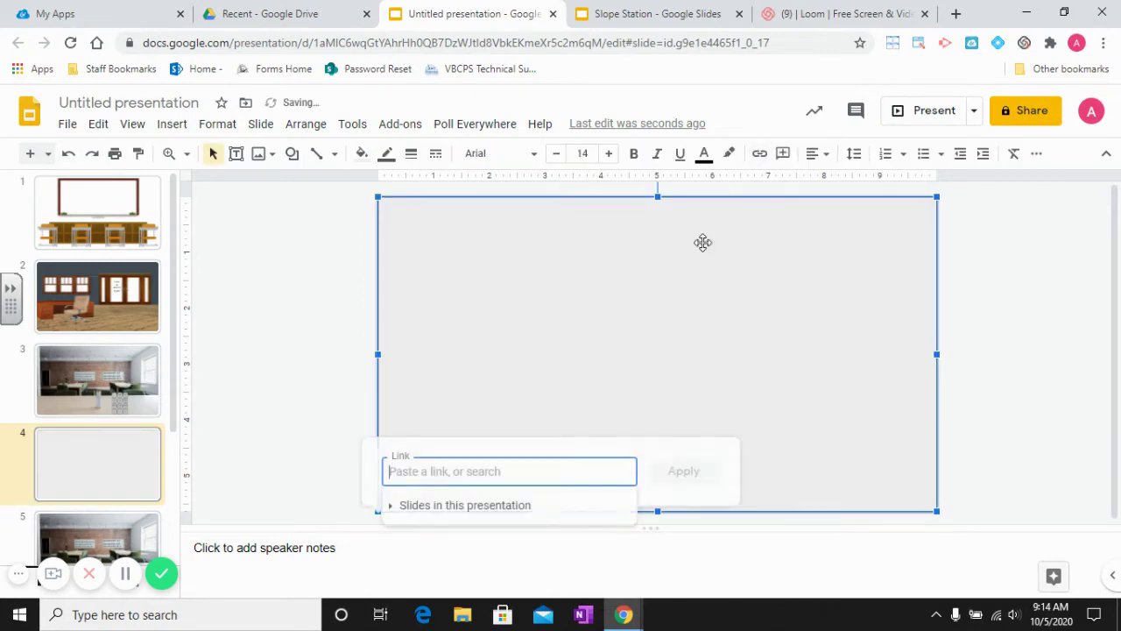
click(525, 516)
scroll(508, 545, down, 2)
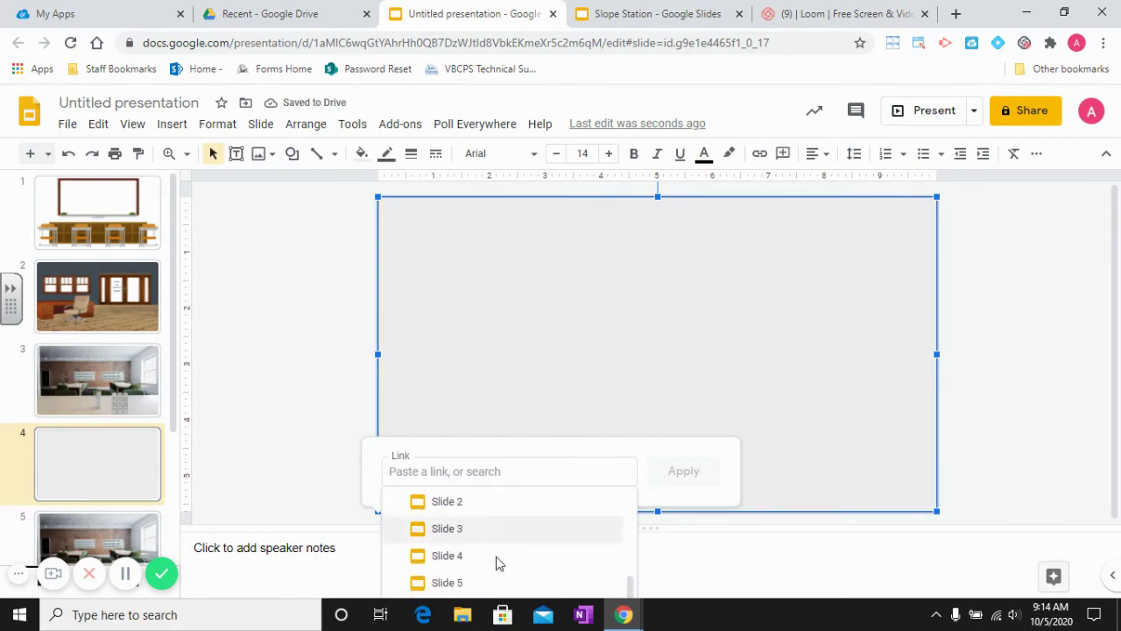
click(483, 585)
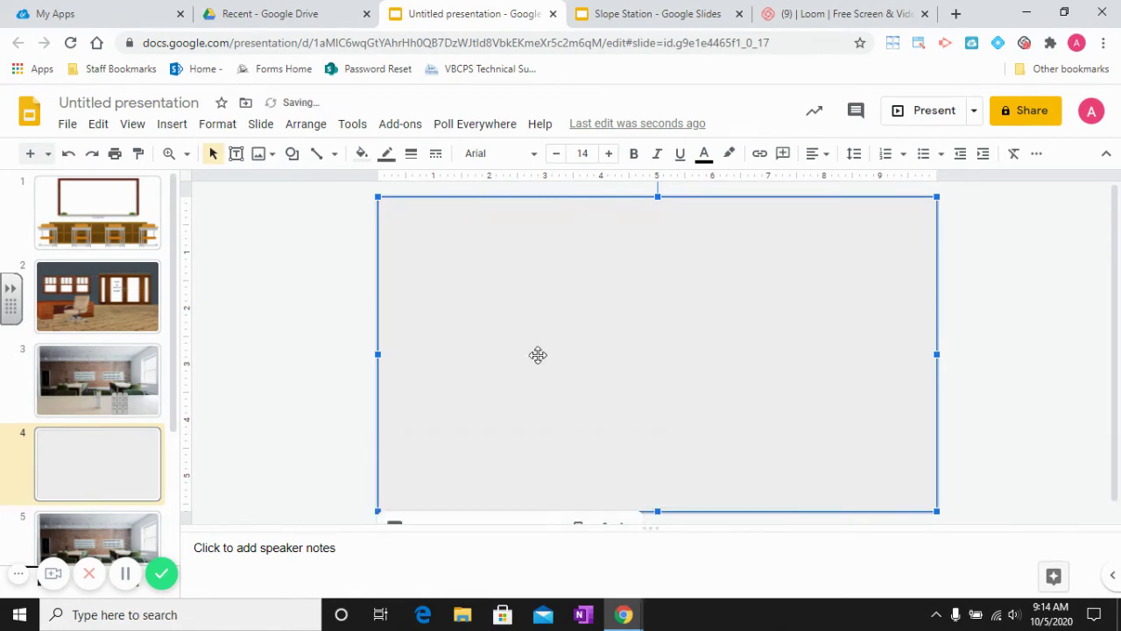
click(361, 156)
- Make the rectangle's fill and outline transparent, then go to slide 5
click(391, 207)
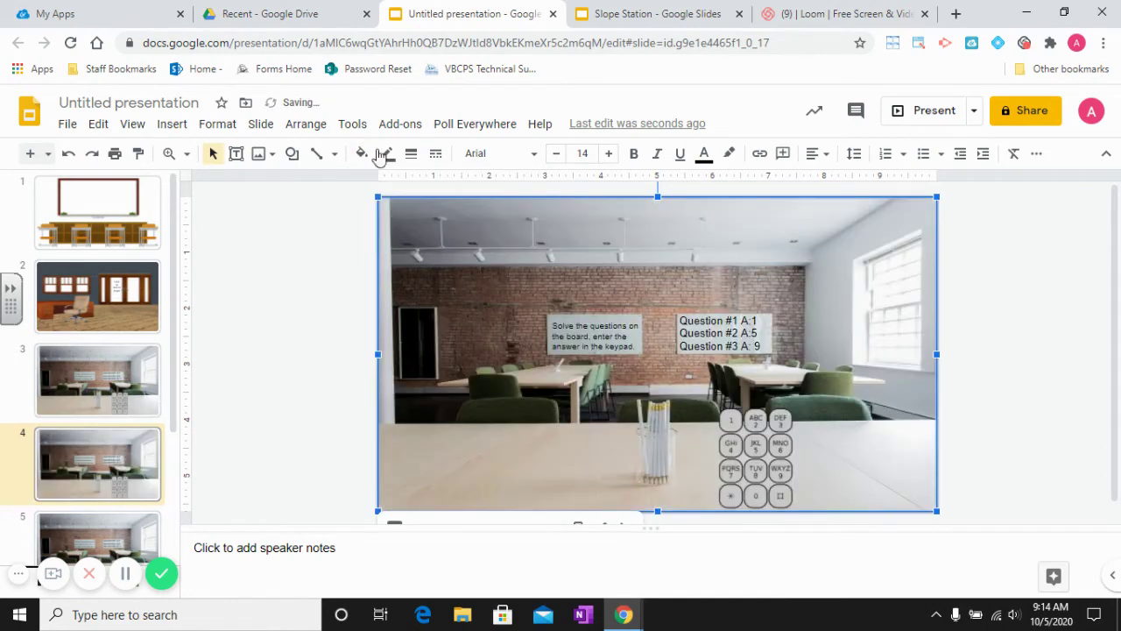
click(387, 155)
click(395, 186)
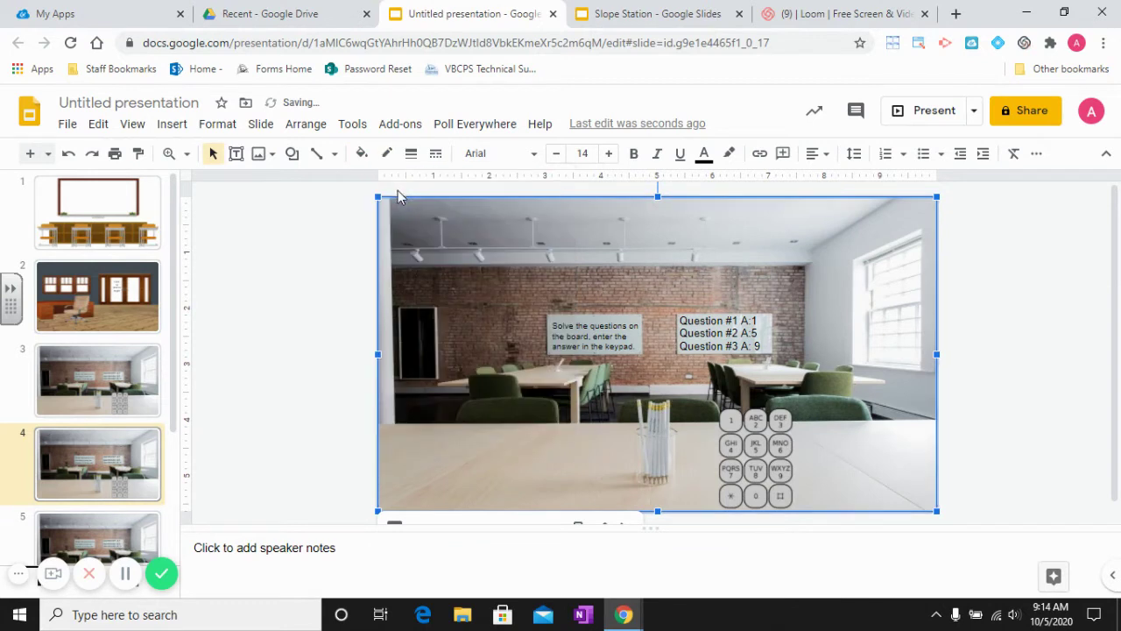
click(125, 526)
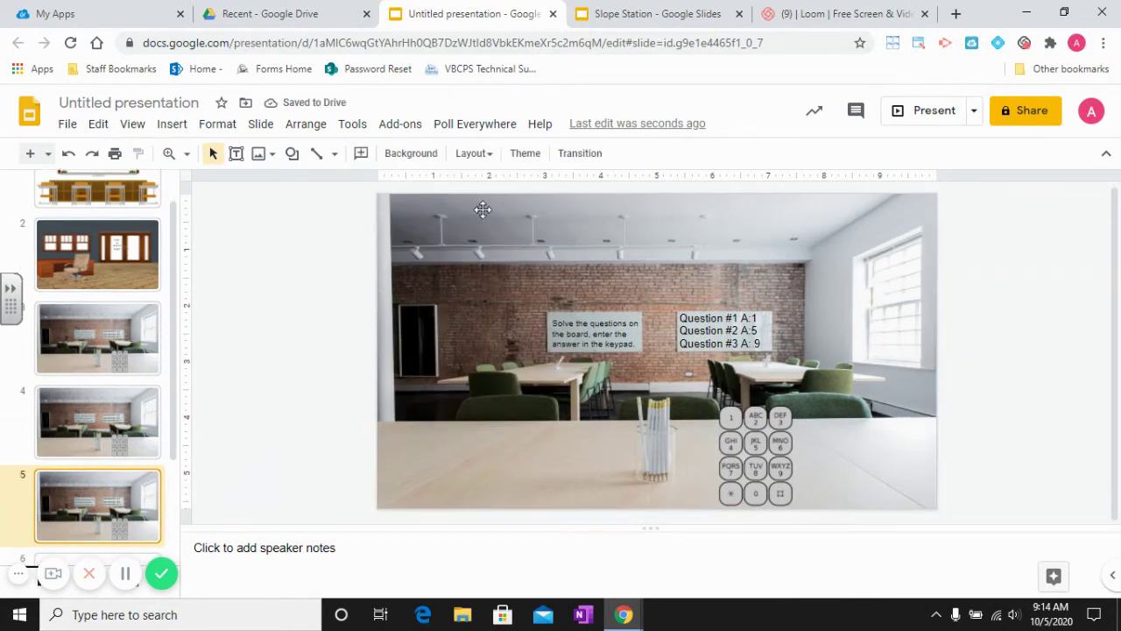
- Draw a rectangle covering the whole of slide 5
click(292, 153)
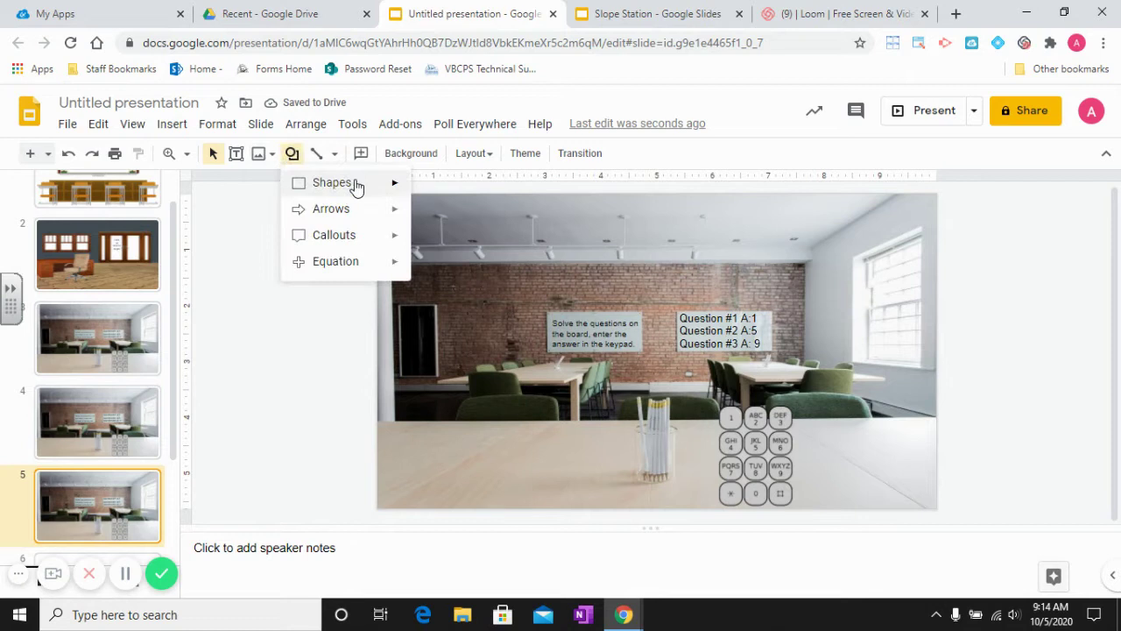
click(424, 187)
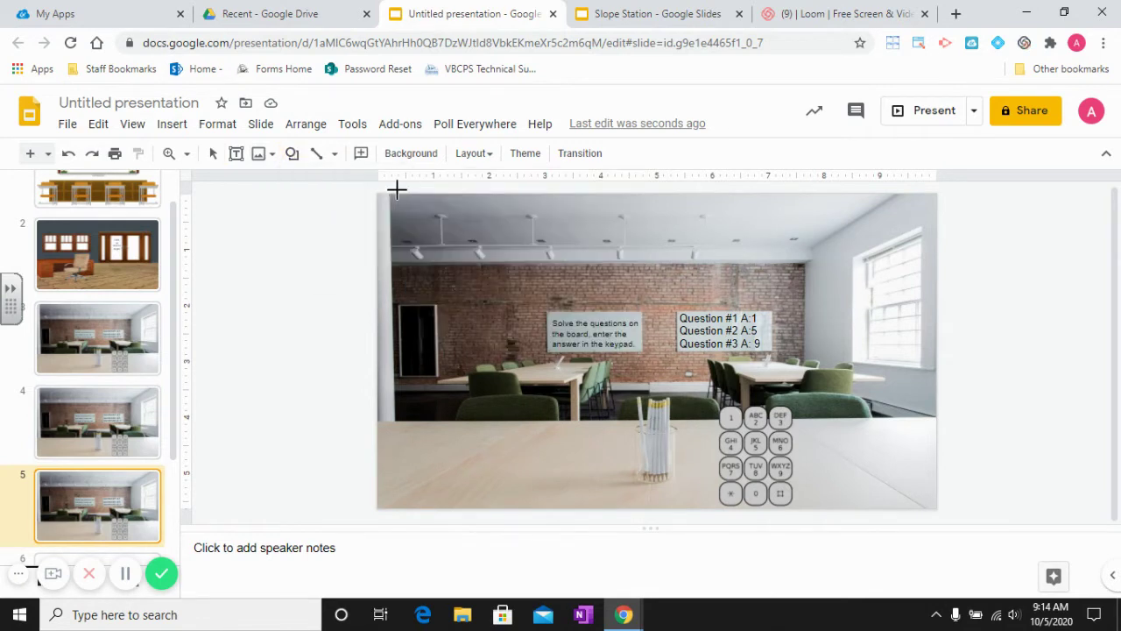
drag(377, 193, 933, 507)
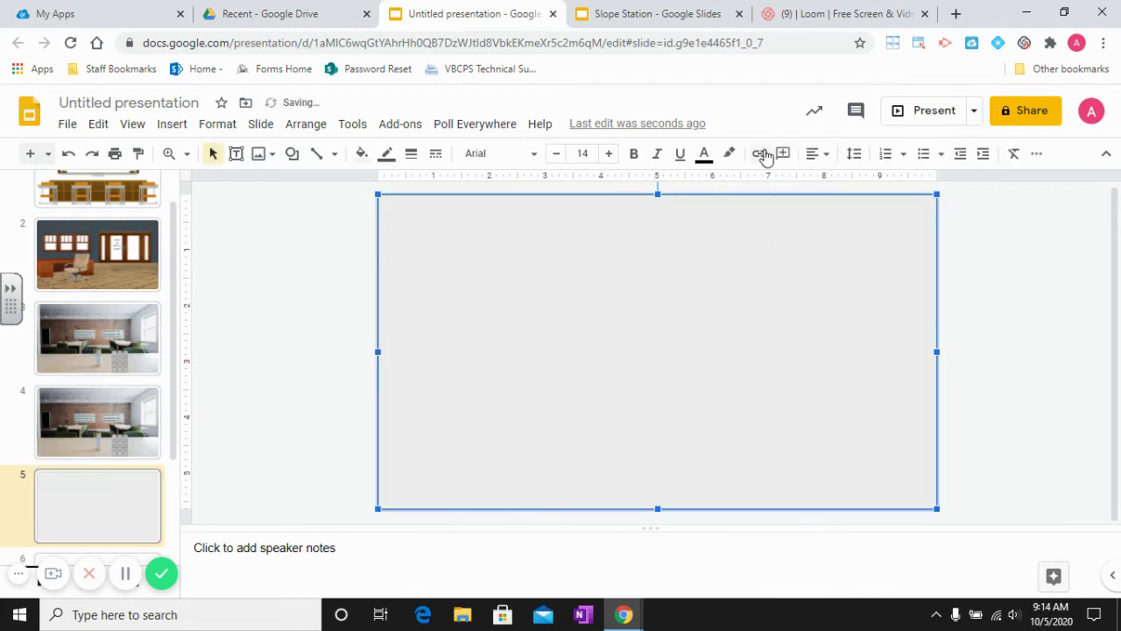
- Link the slide 5 rectangle to Slide 6, the 'not correct' feedback slide
click(759, 153)
click(528, 503)
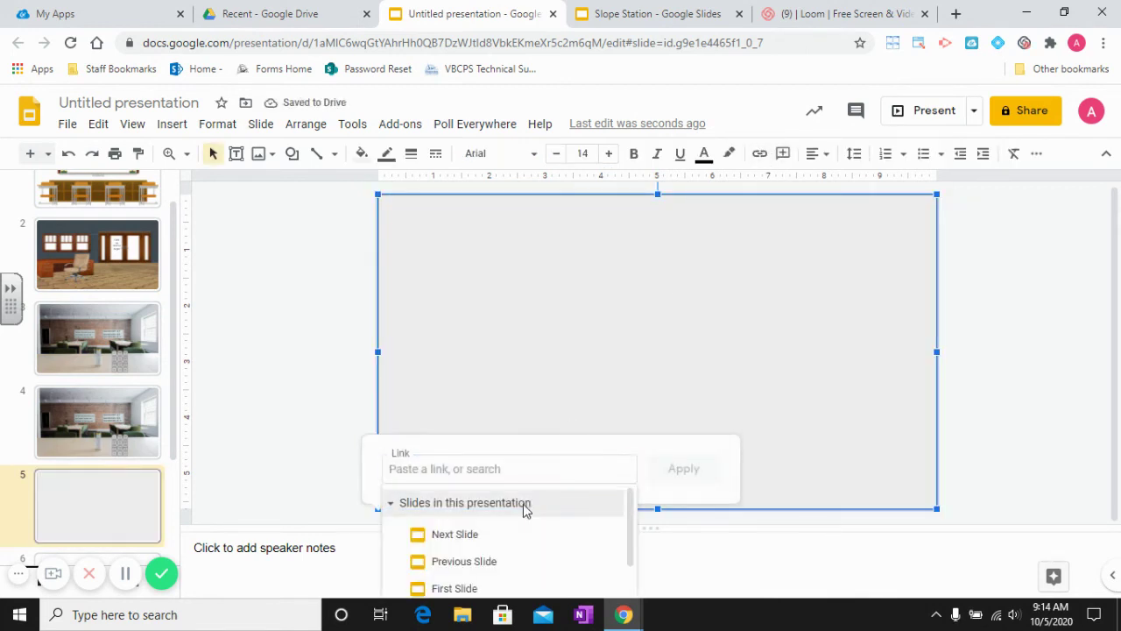
scroll(508, 556, down, 3)
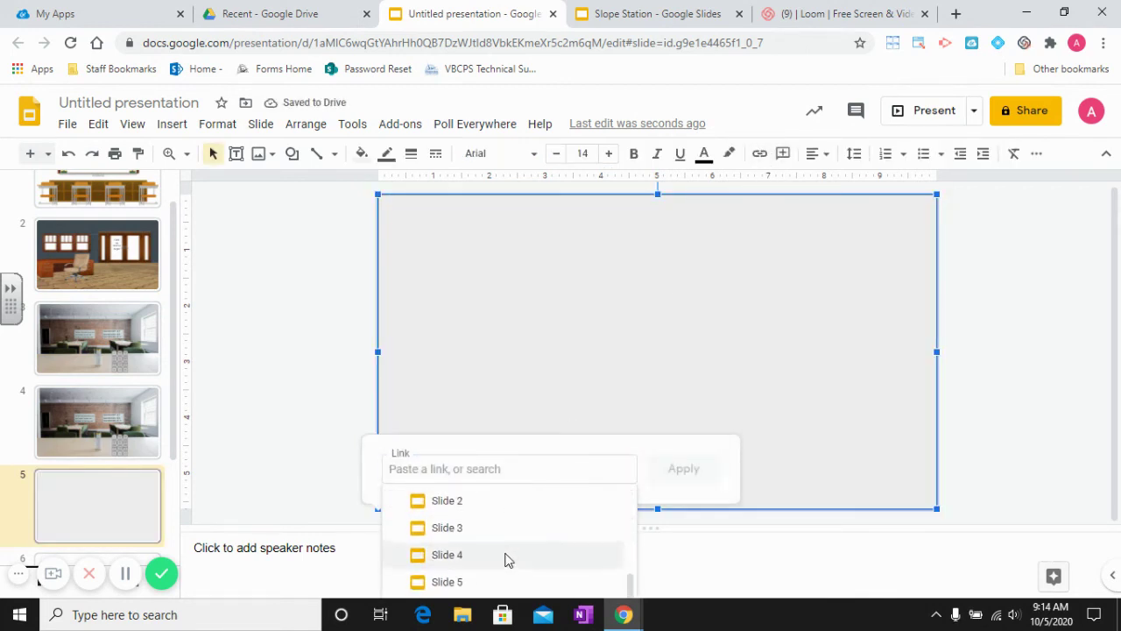
click(469, 582)
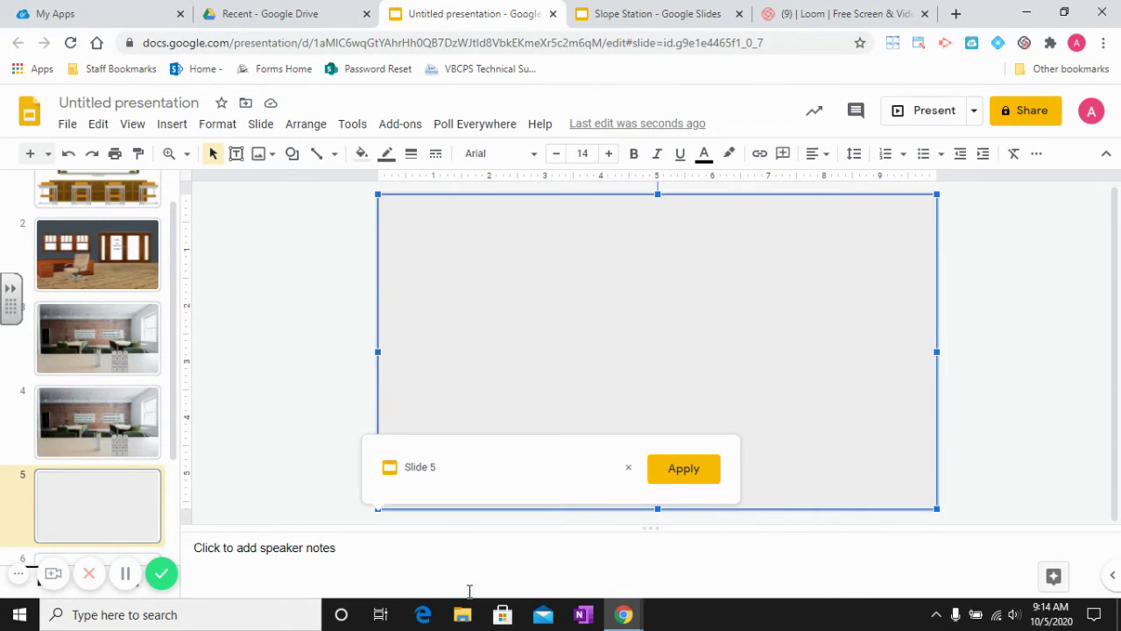
click(629, 468)
scroll(526, 517, up, 3)
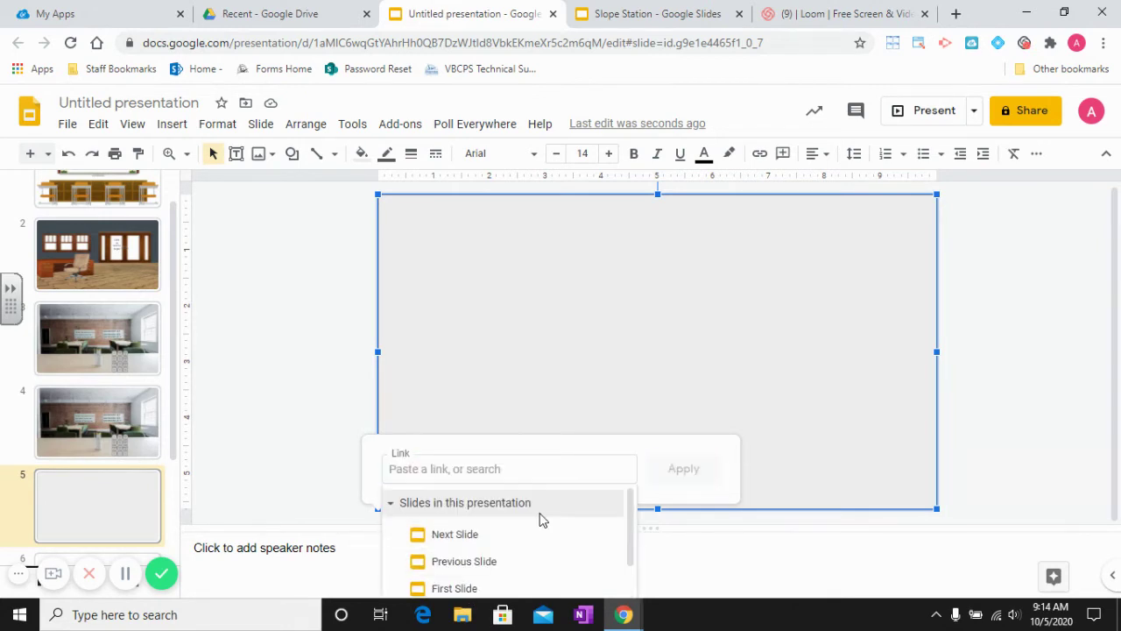
scroll(553, 523, down, 3)
scroll(566, 529, down, 2)
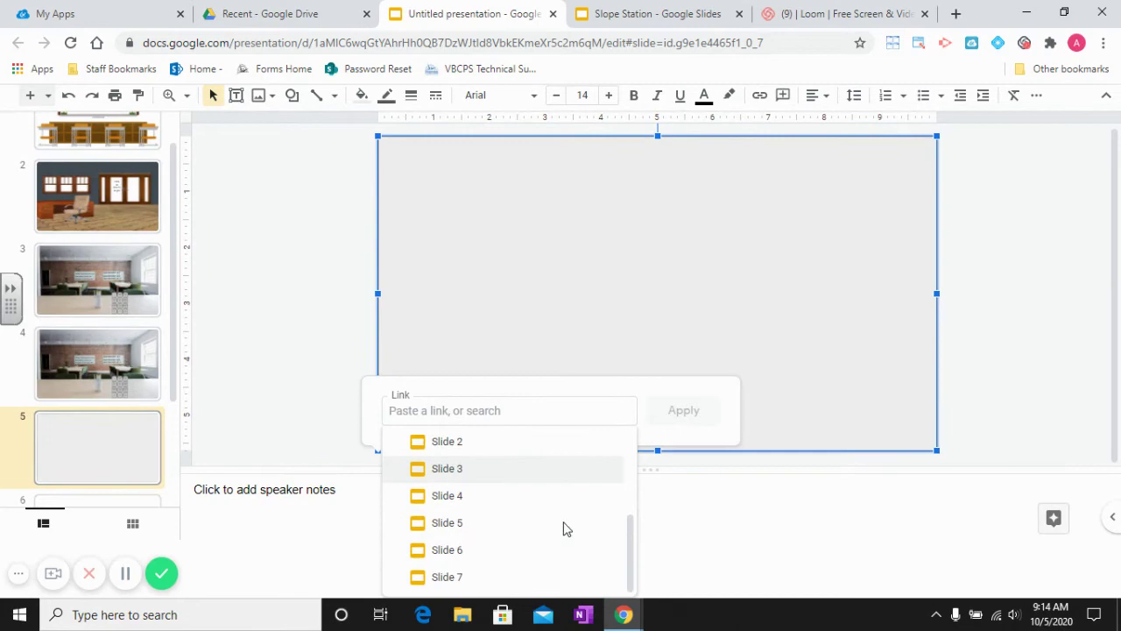
click(502, 550)
click(679, 477)
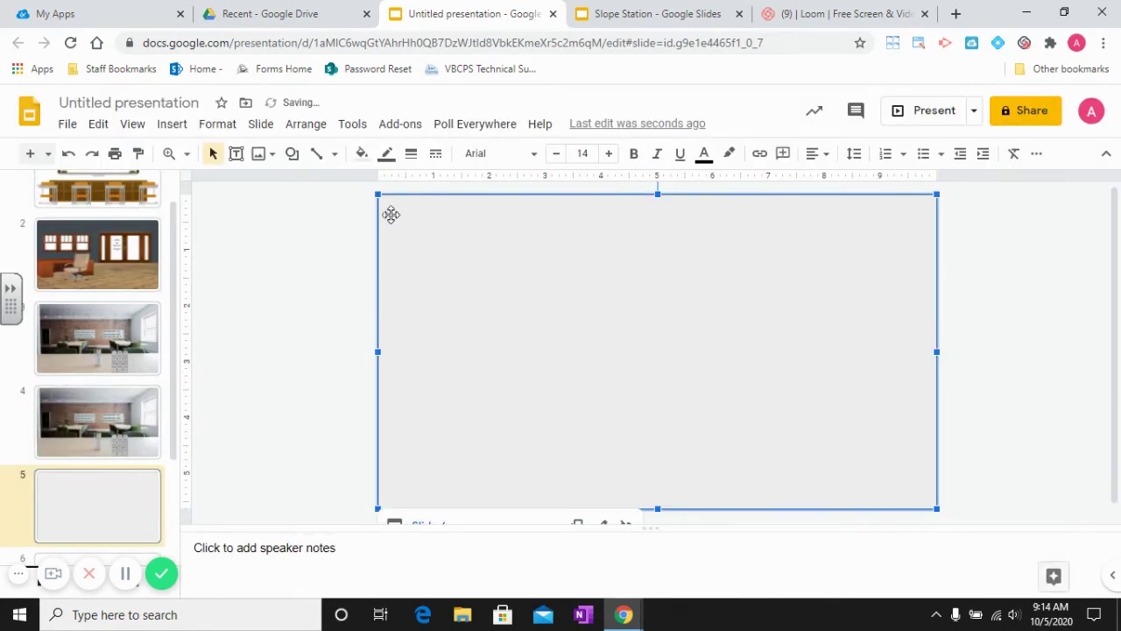
- Make the rectangle's fill and border transparent
click(364, 153)
click(388, 213)
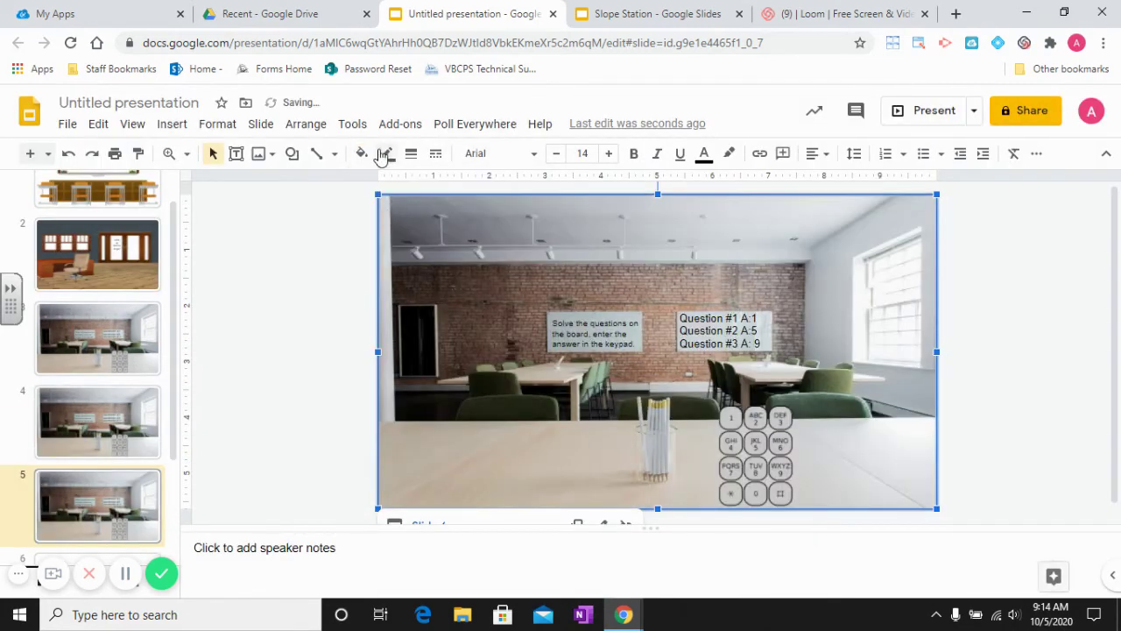
click(386, 153)
click(414, 185)
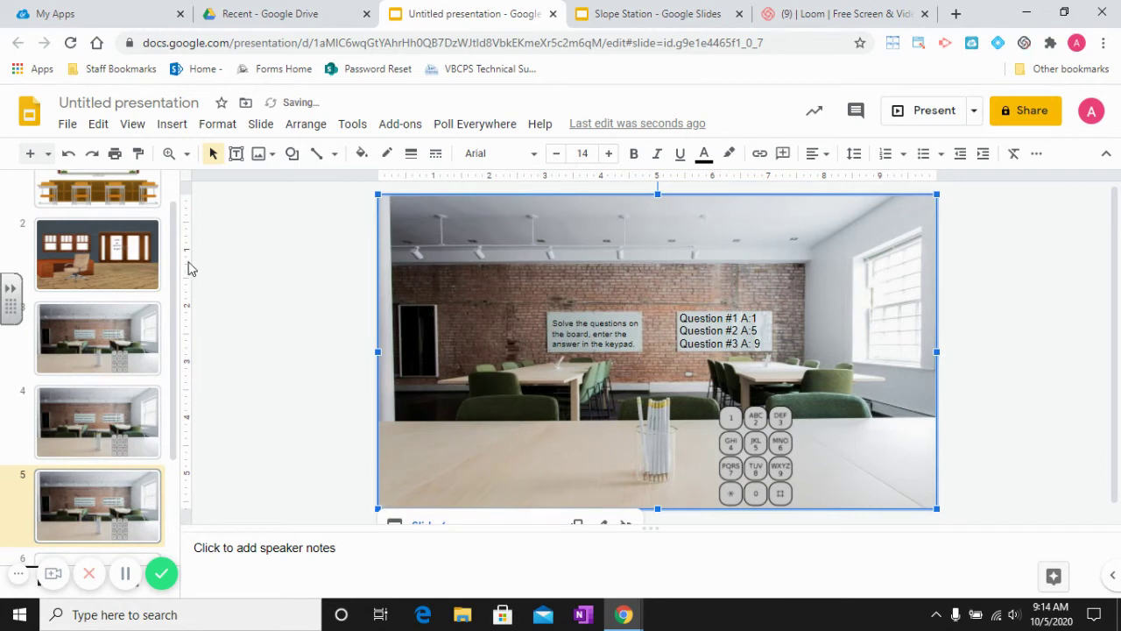
scroll(97, 394, down, 2)
- On slide 6, the Sorry feedback slide, draw a rectangle covering the whole slide
click(111, 428)
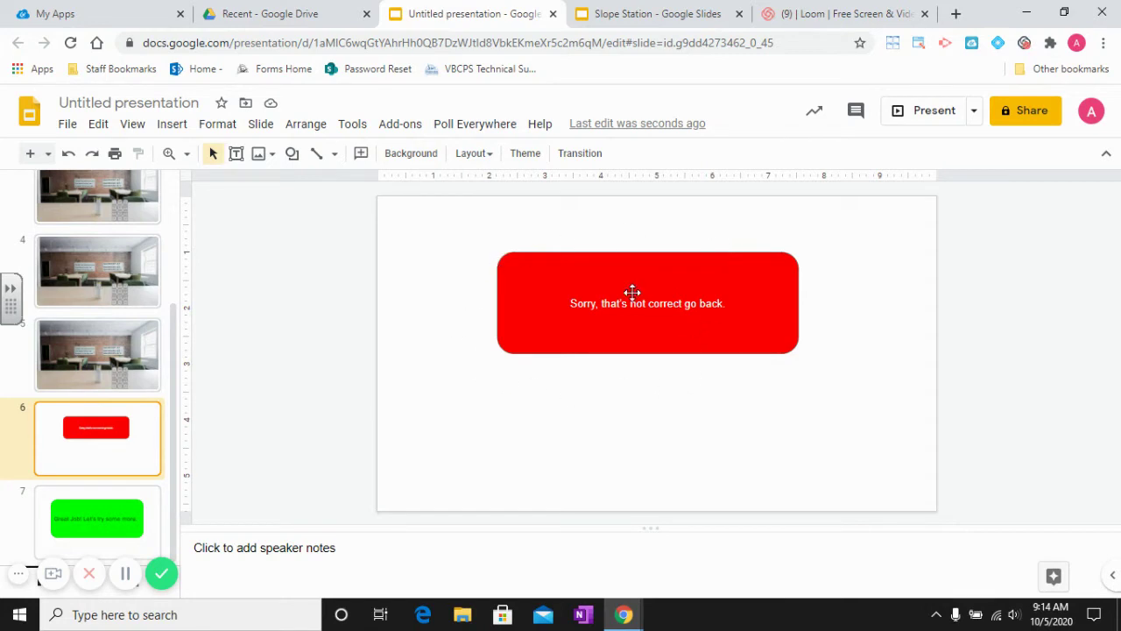
click(292, 153)
mouse_move(318, 183)
click(423, 189)
drag(379, 198, 938, 510)
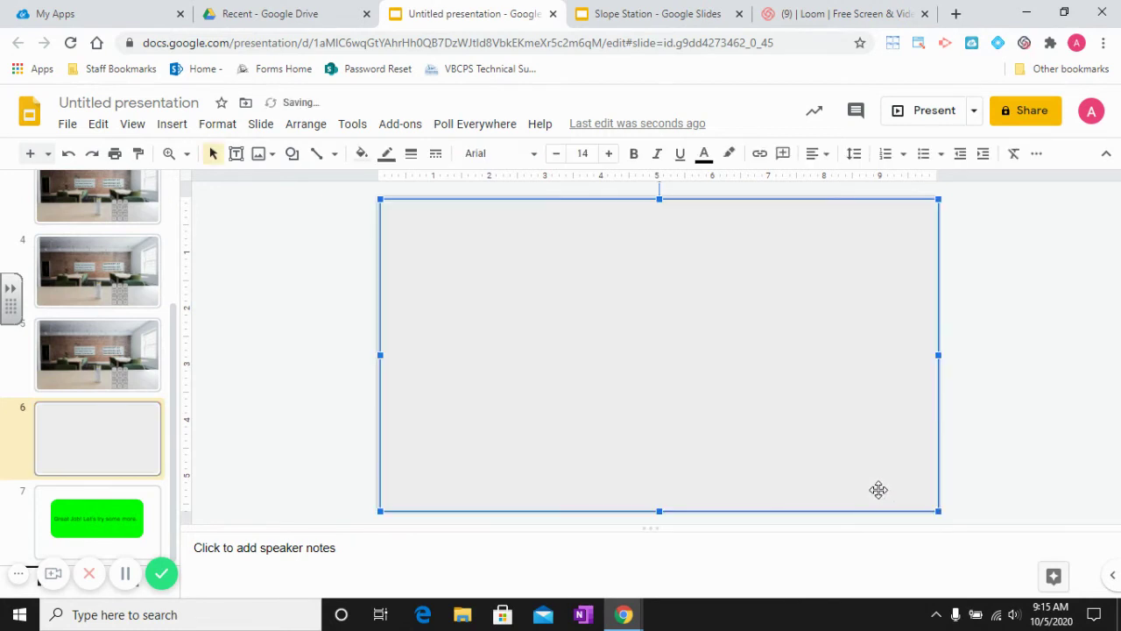
scroll(107, 408, up, 3)
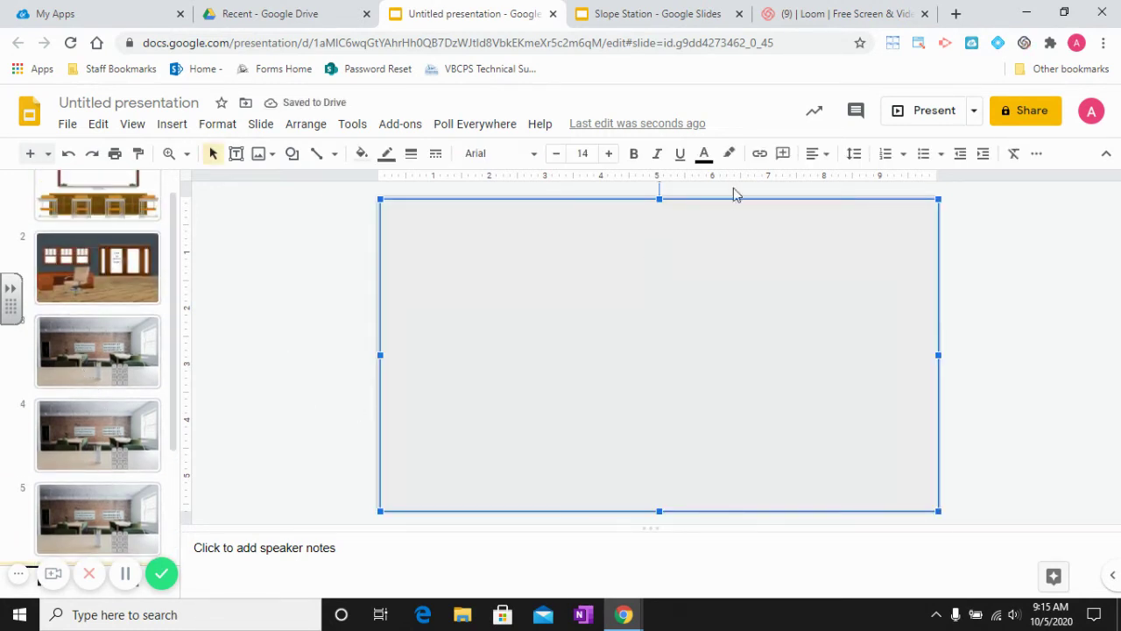
- Link the slide 6 rectangle back to Slide 3
click(759, 155)
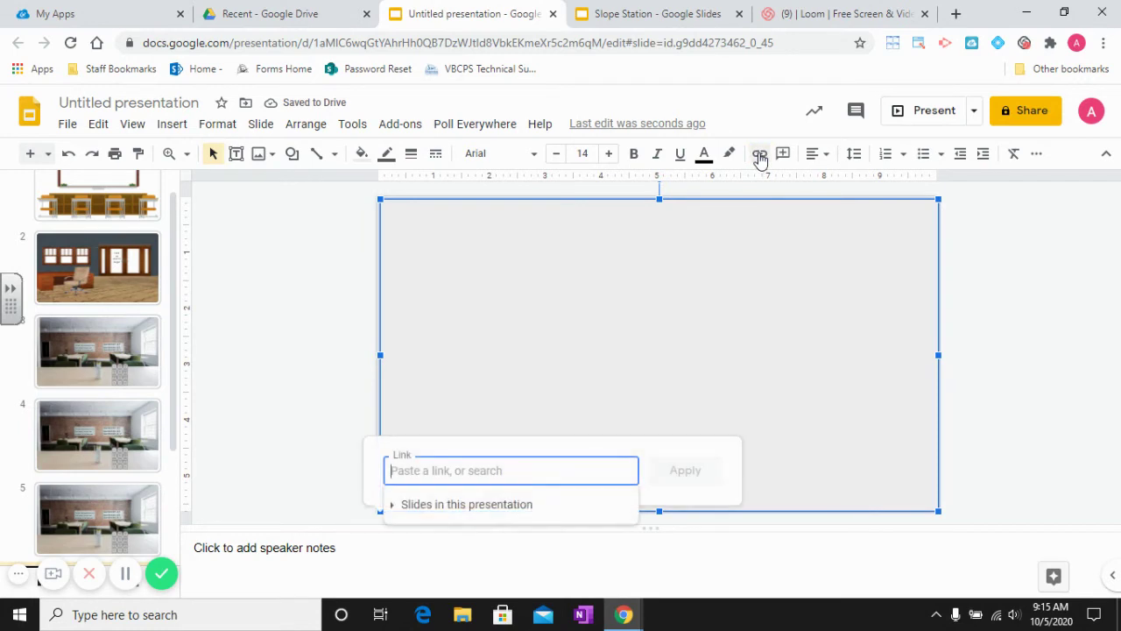
click(550, 506)
scroll(520, 548, down, 3)
click(506, 529)
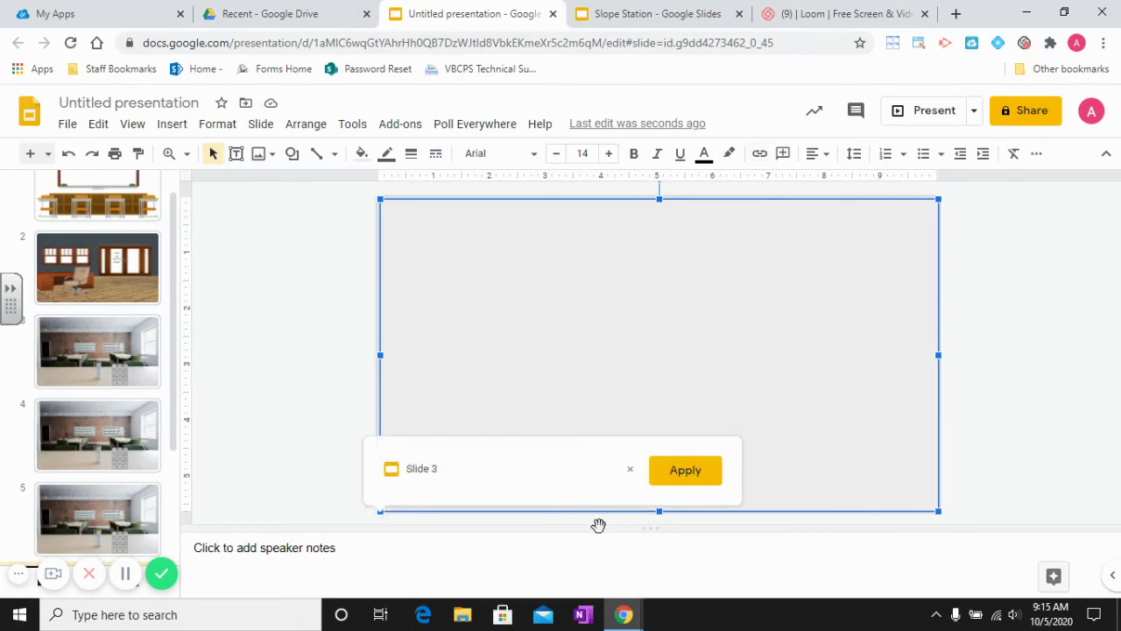
click(697, 476)
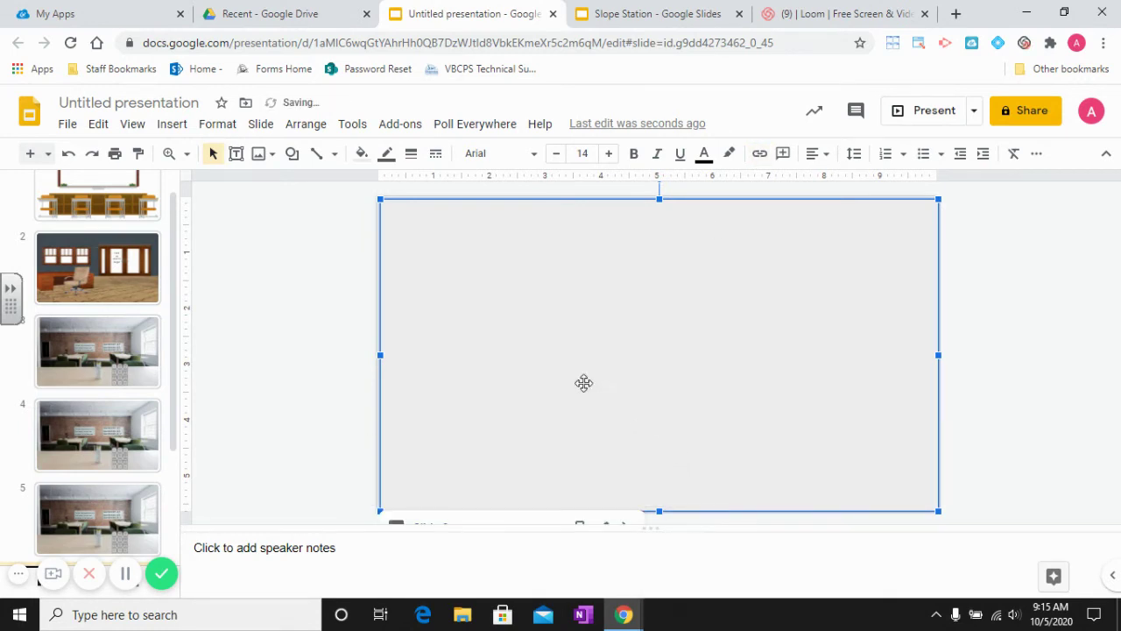
- Make the rectangle's fill and border transparent
click(361, 154)
click(403, 217)
click(385, 160)
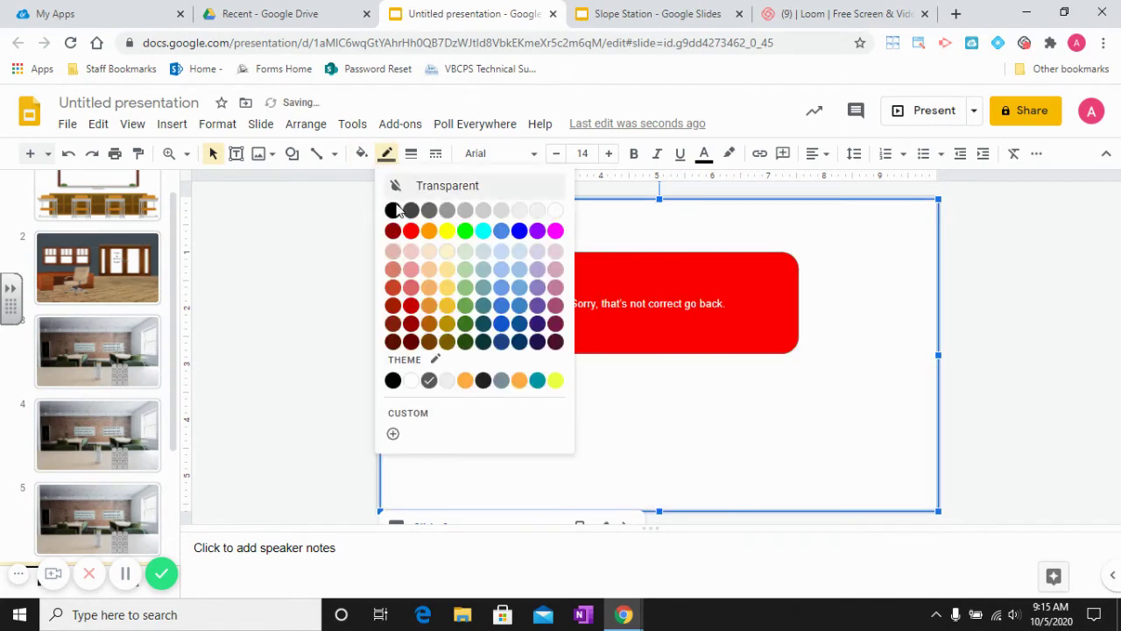
click(401, 187)
- Duplicate the two keypad room slides, 4 and 5
key(Page_Down)
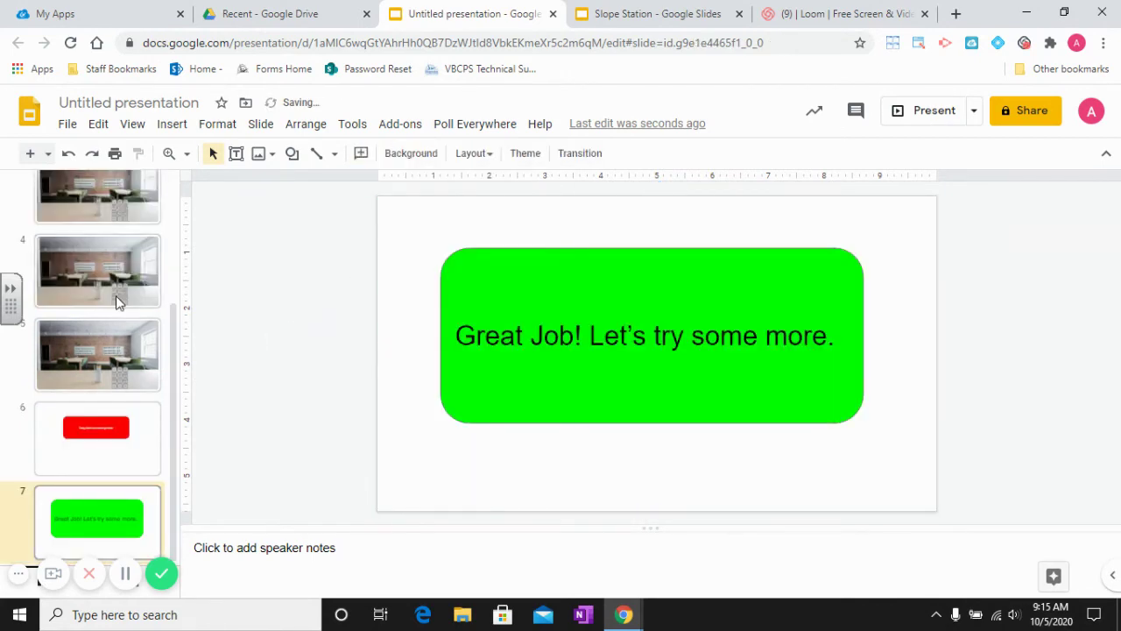
mouse_move(108, 269)
mouse_down()
mouse_move(106, 314)
mouse_move(107, 285)
mouse_up()
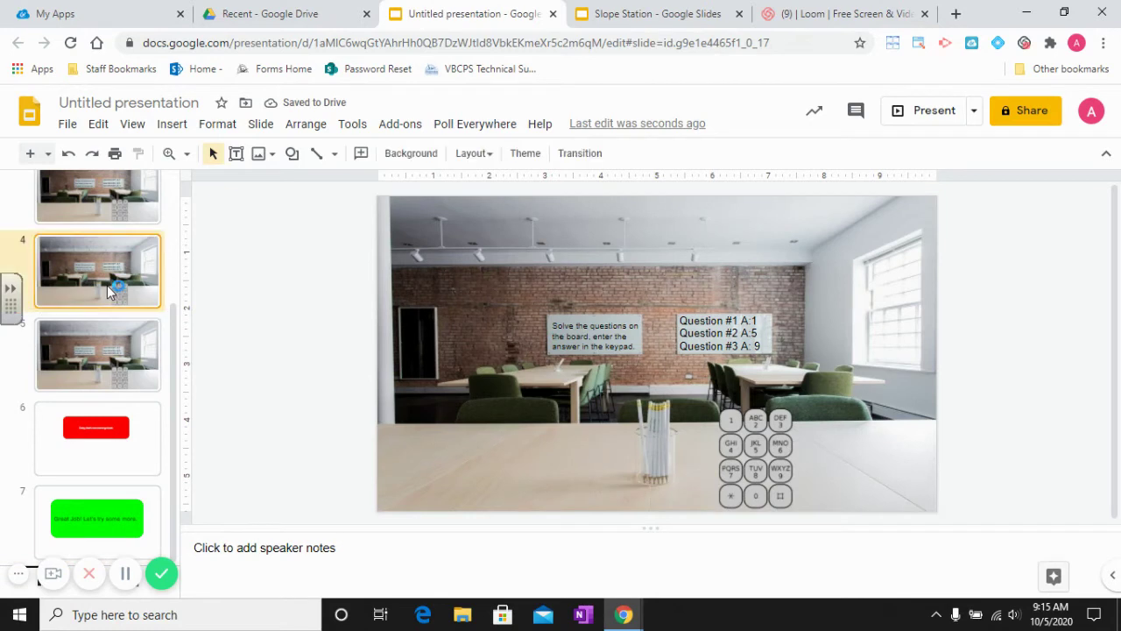
click(108, 347)
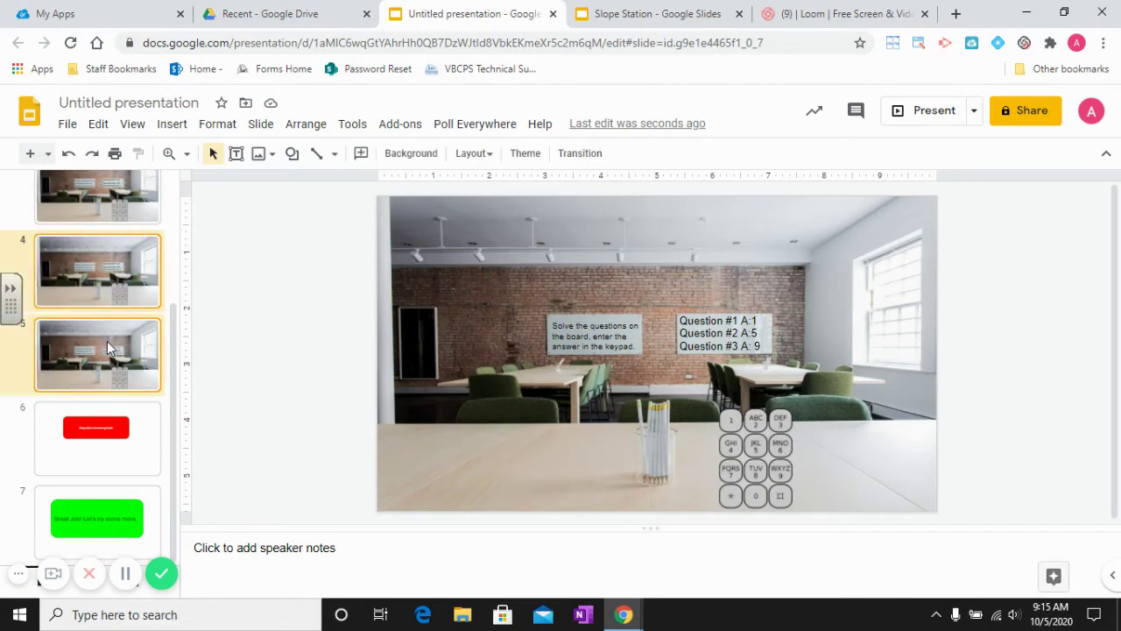
right_click(107, 347)
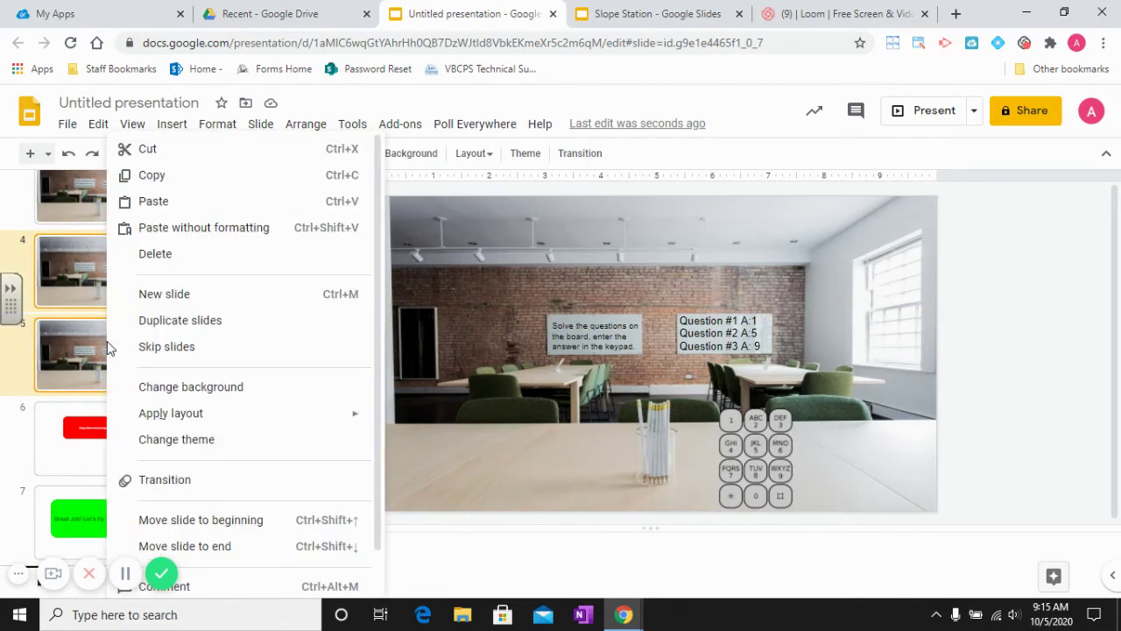
click(184, 322)
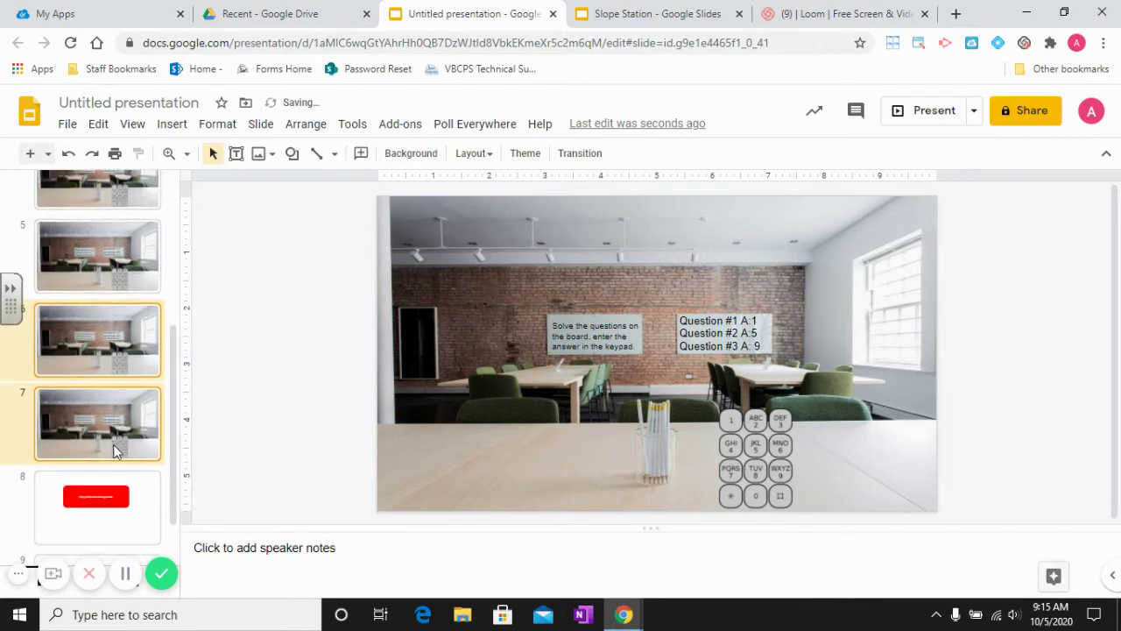
- Move the red Sorry slide up to position 6, ahead of the copies
drag(145, 495, 90, 314)
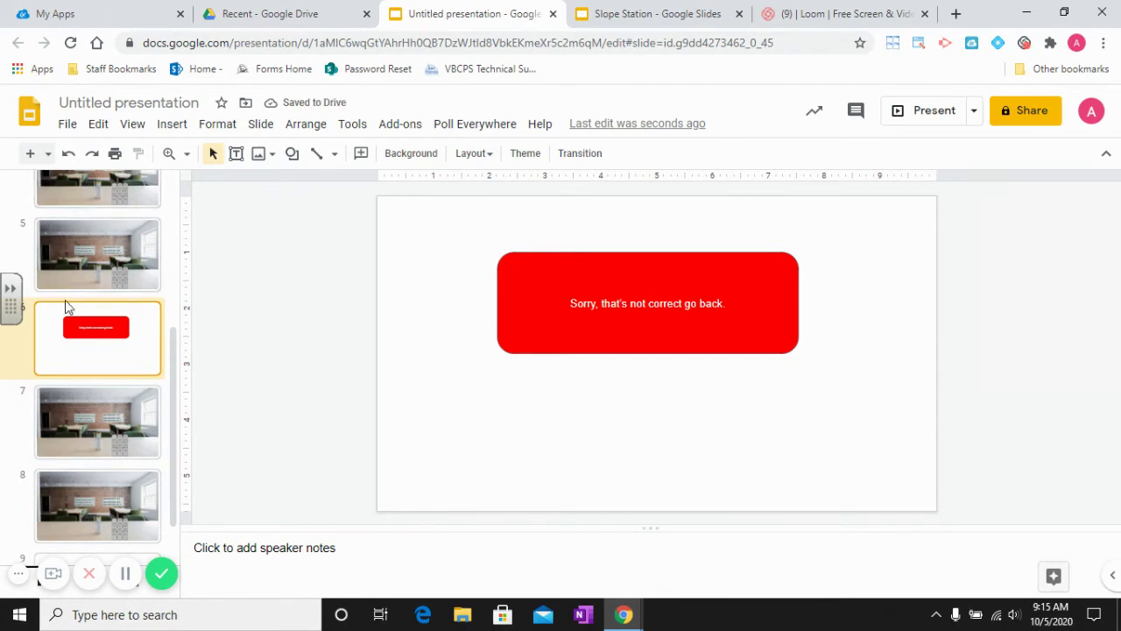
click(57, 426)
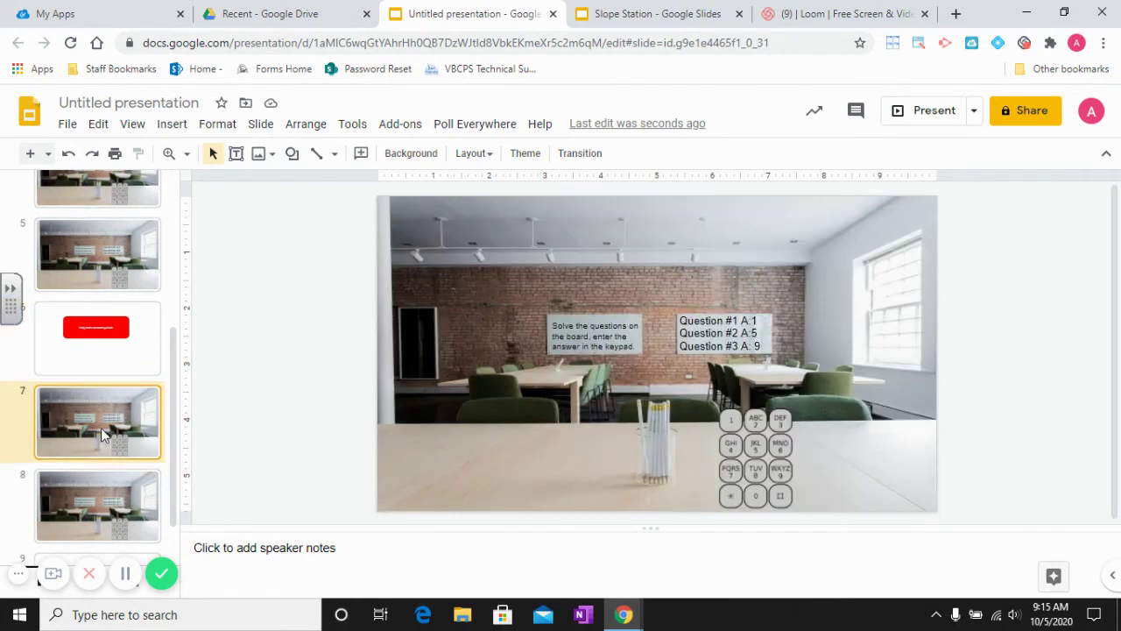
key(Up)
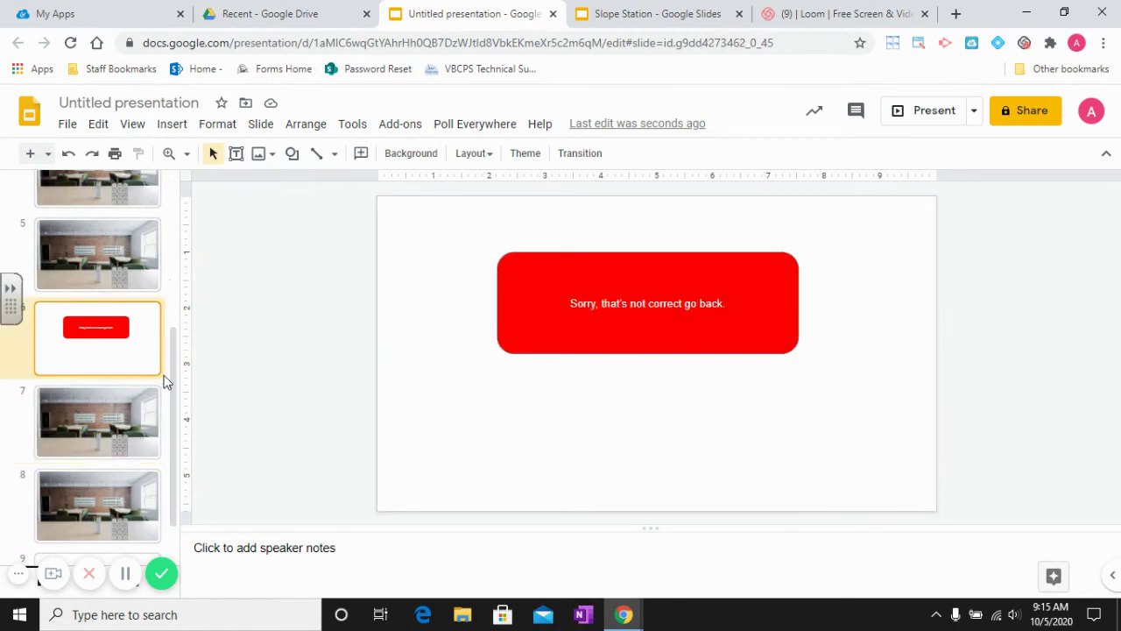
- On slide 3, draw a small rectangle over the keypad's 1 key
drag(169, 377, 141, 294)
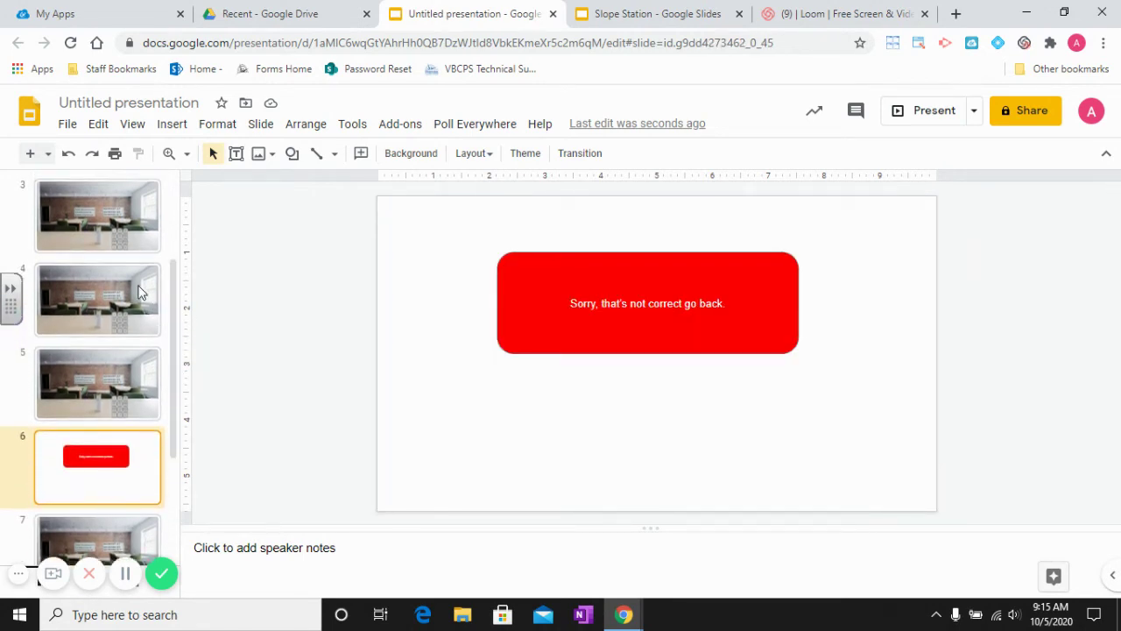
click(96, 220)
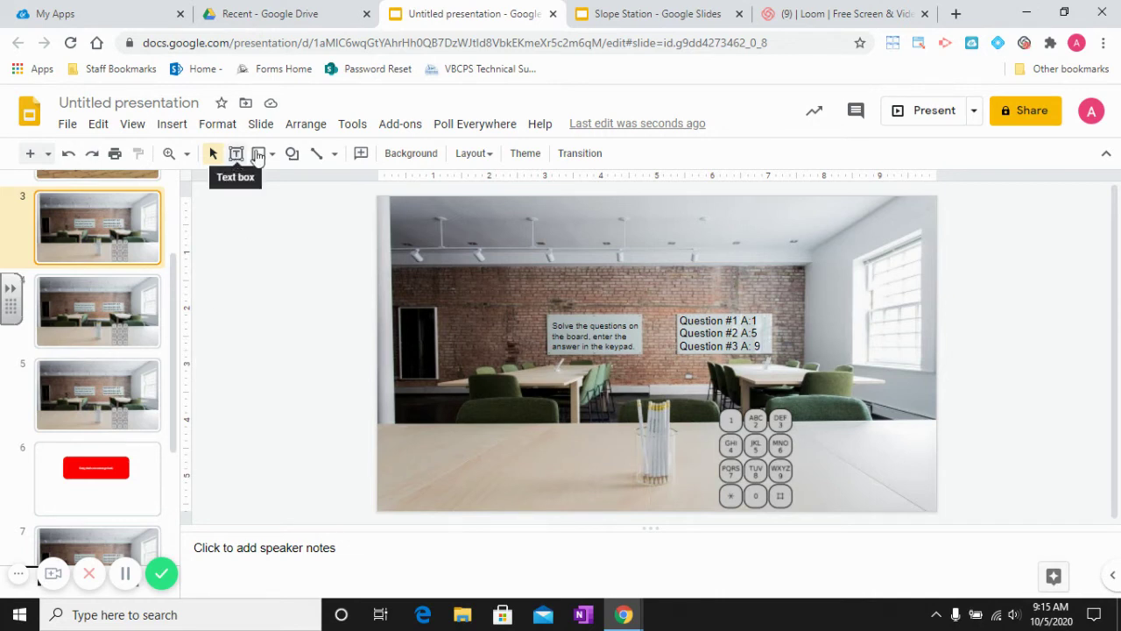
click(292, 153)
mouse_move(299, 181)
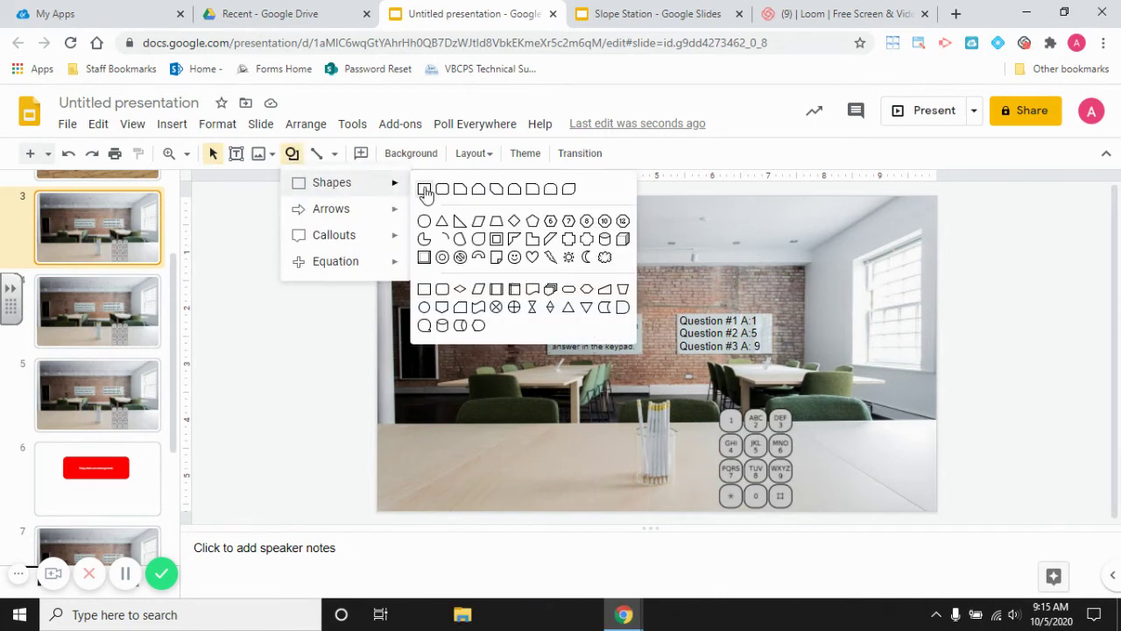
click(426, 189)
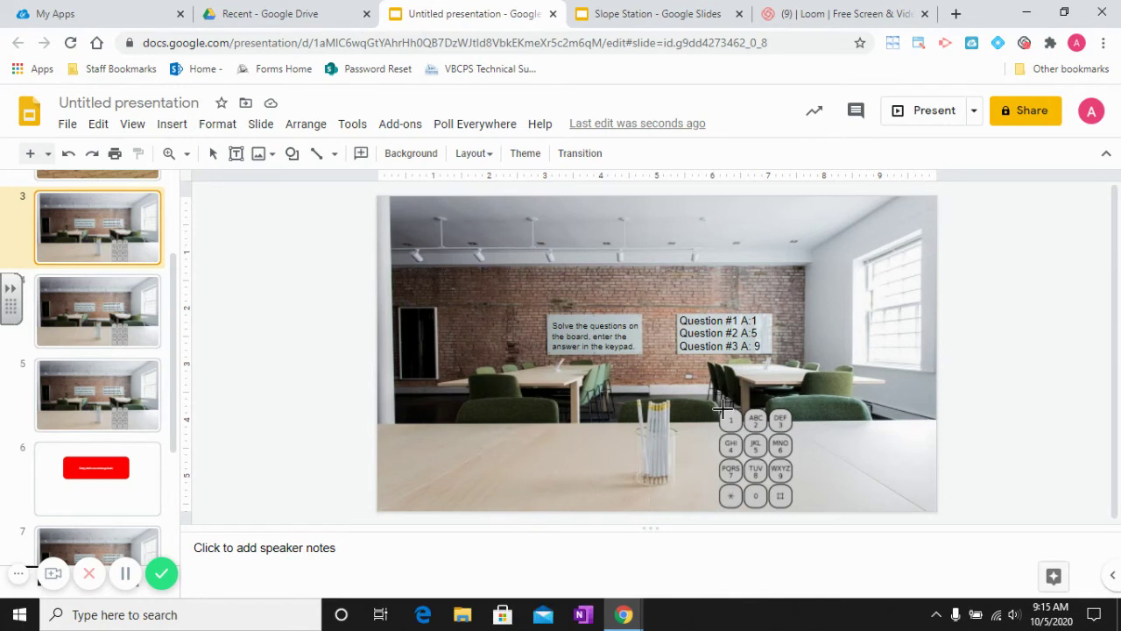
drag(723, 408, 742, 431)
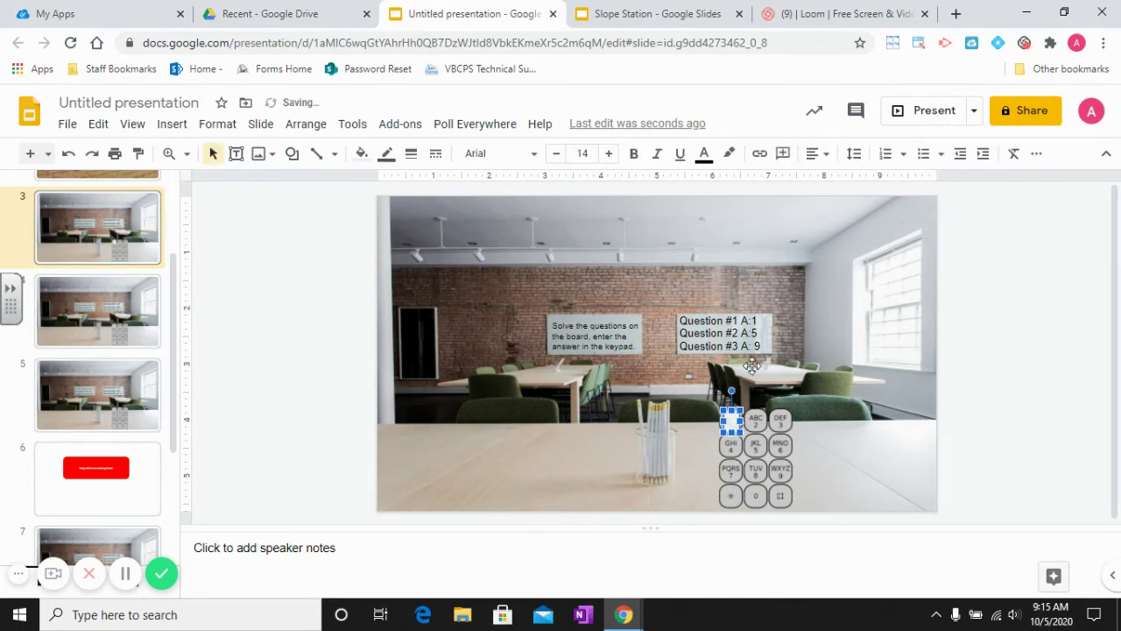
- Link the rectangle to Slide 7 and make its fill transparent
click(759, 153)
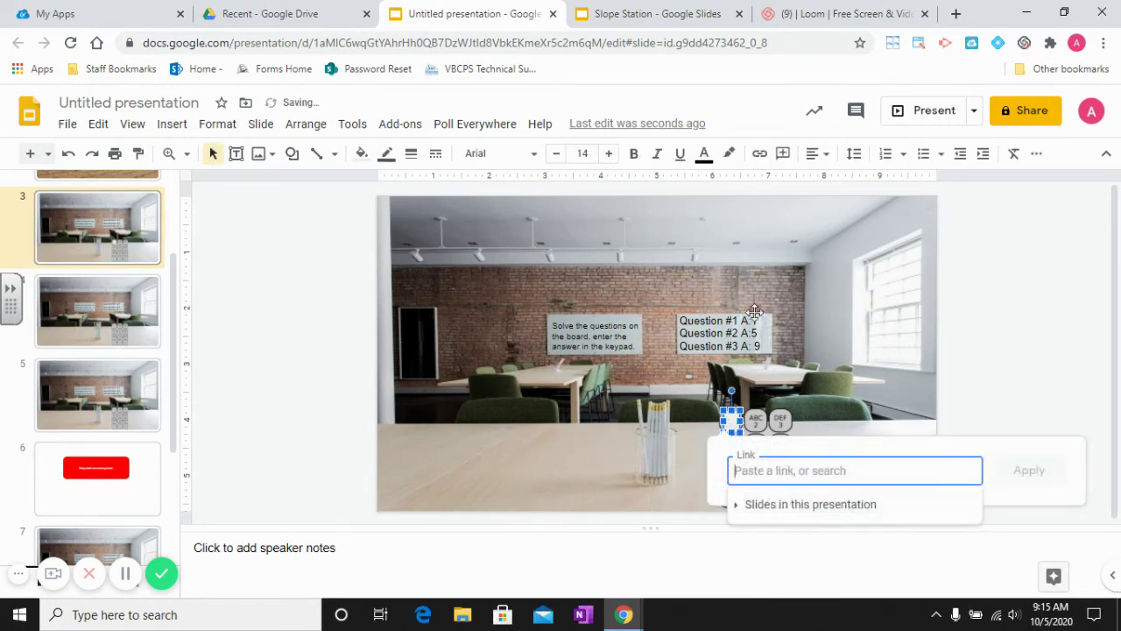
click(781, 505)
scroll(812, 553, down, 2)
scroll(812, 554, down, 2)
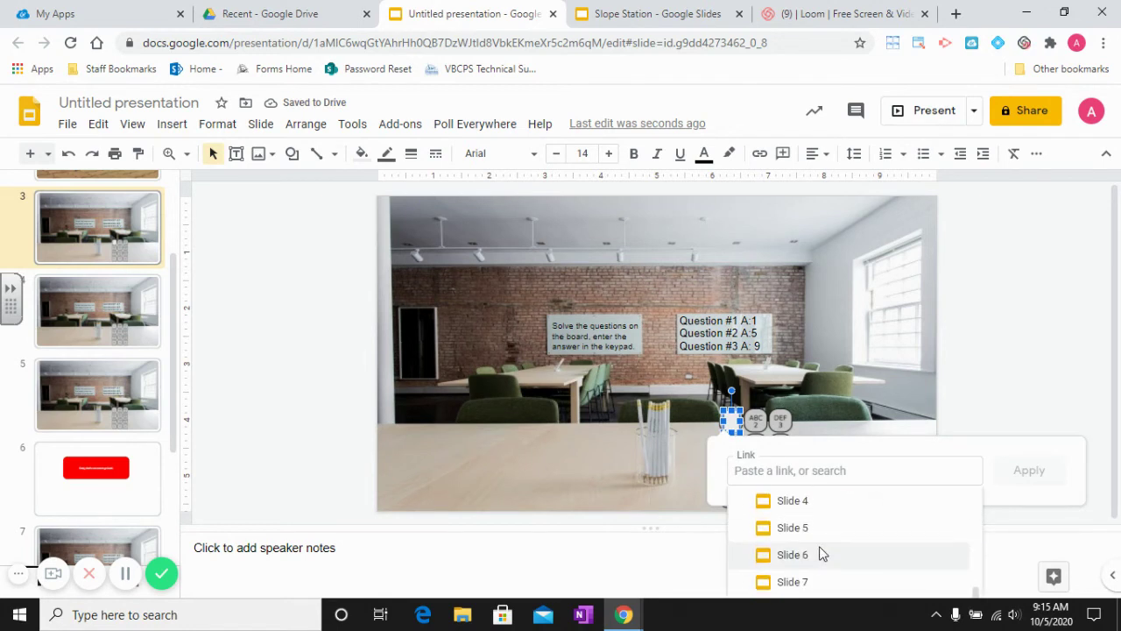
click(815, 581)
click(1002, 478)
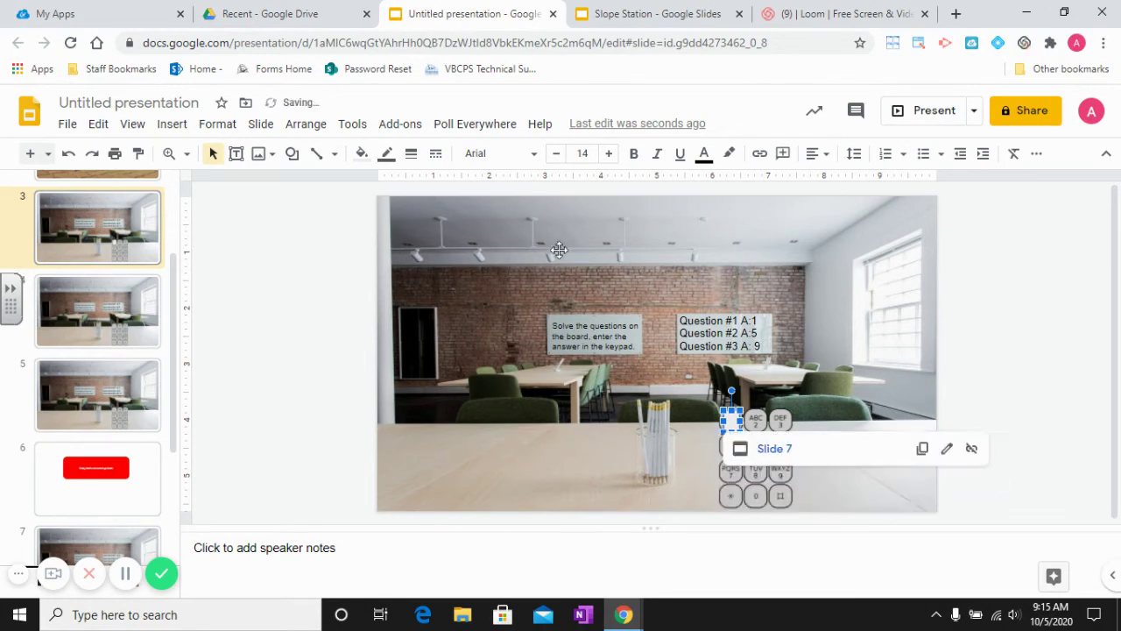
click(361, 155)
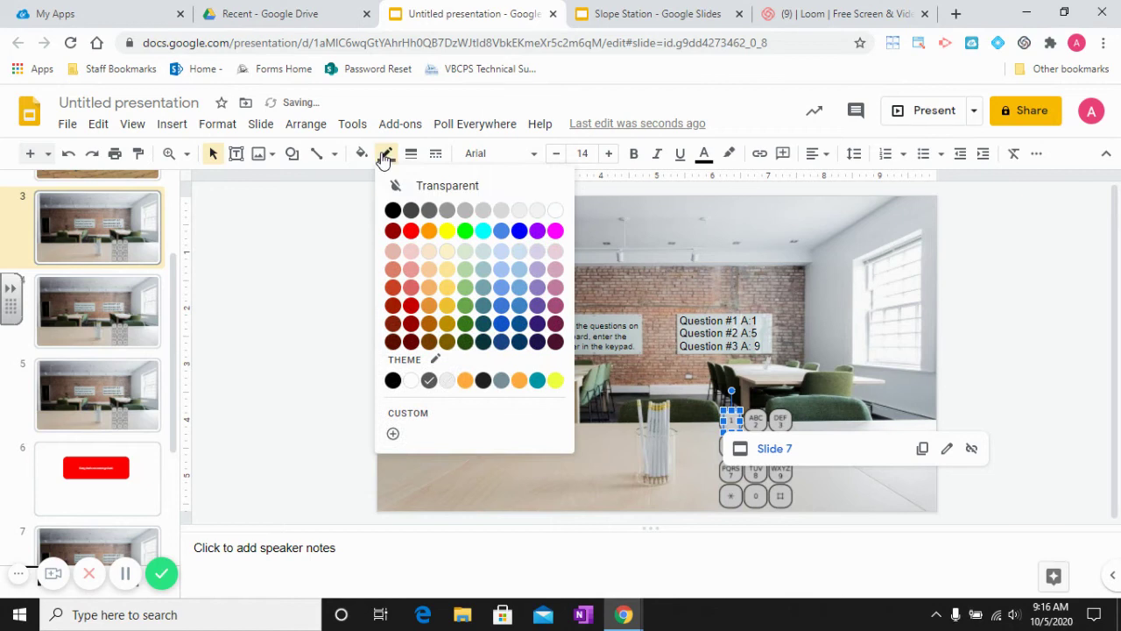
click(394, 186)
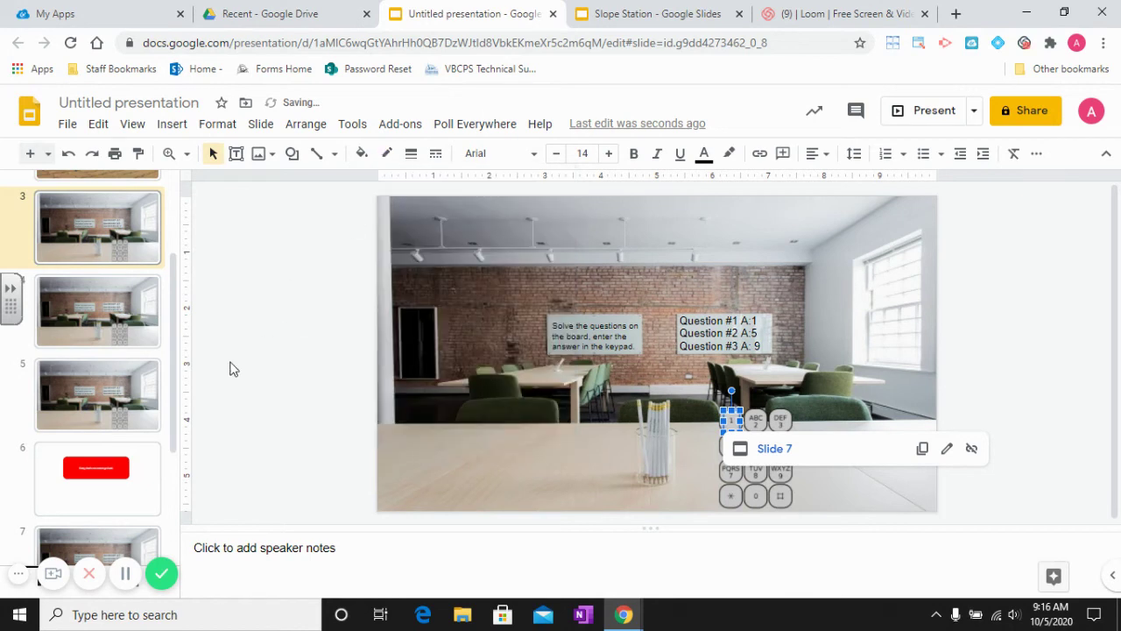
- On slide 7, draw a small rectangle over the keypad's 5 key
click(109, 531)
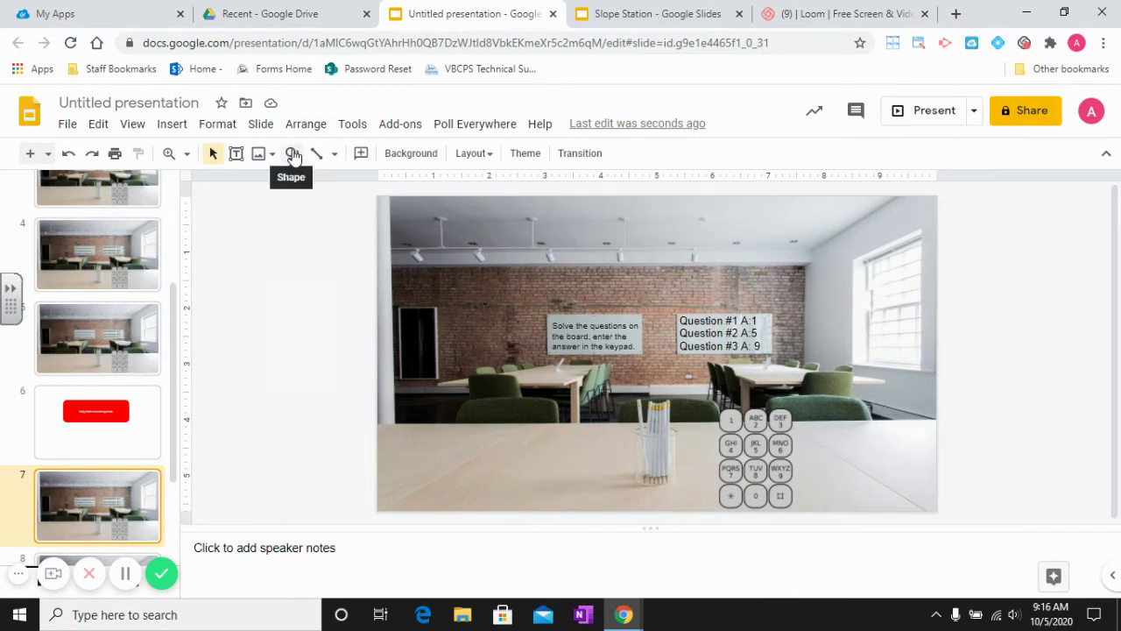
click(294, 155)
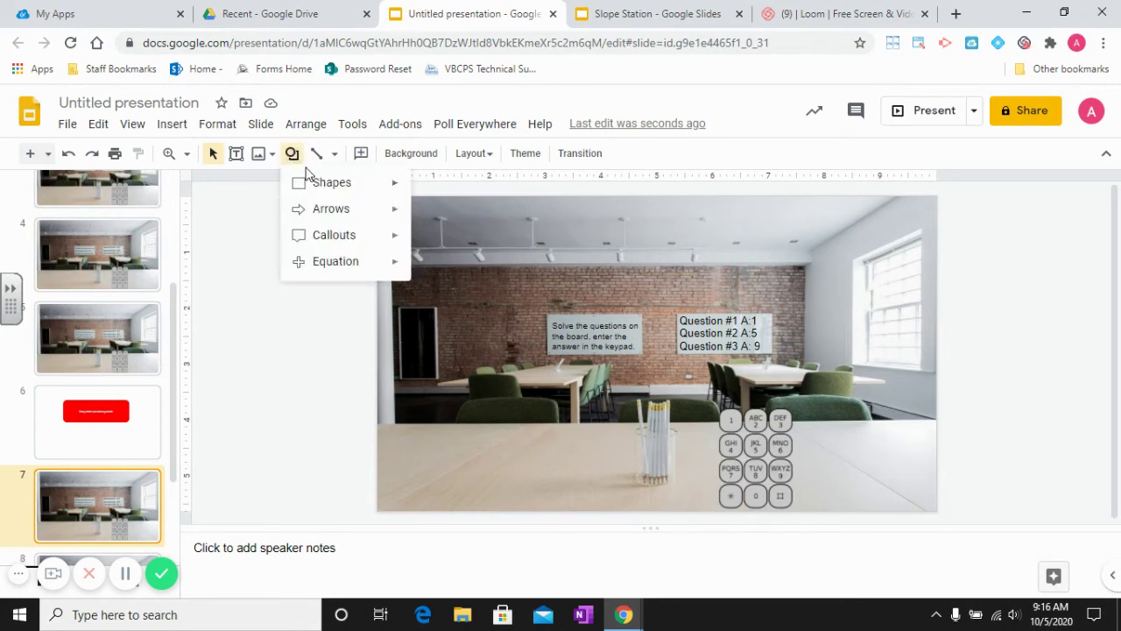
mouse_move(365, 190)
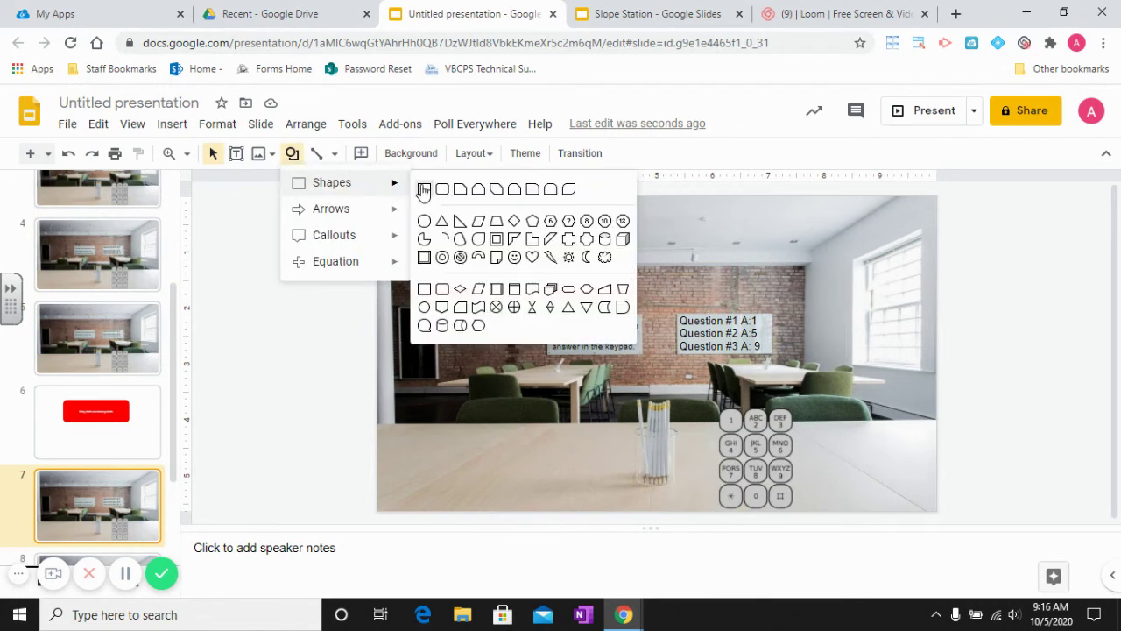
click(423, 190)
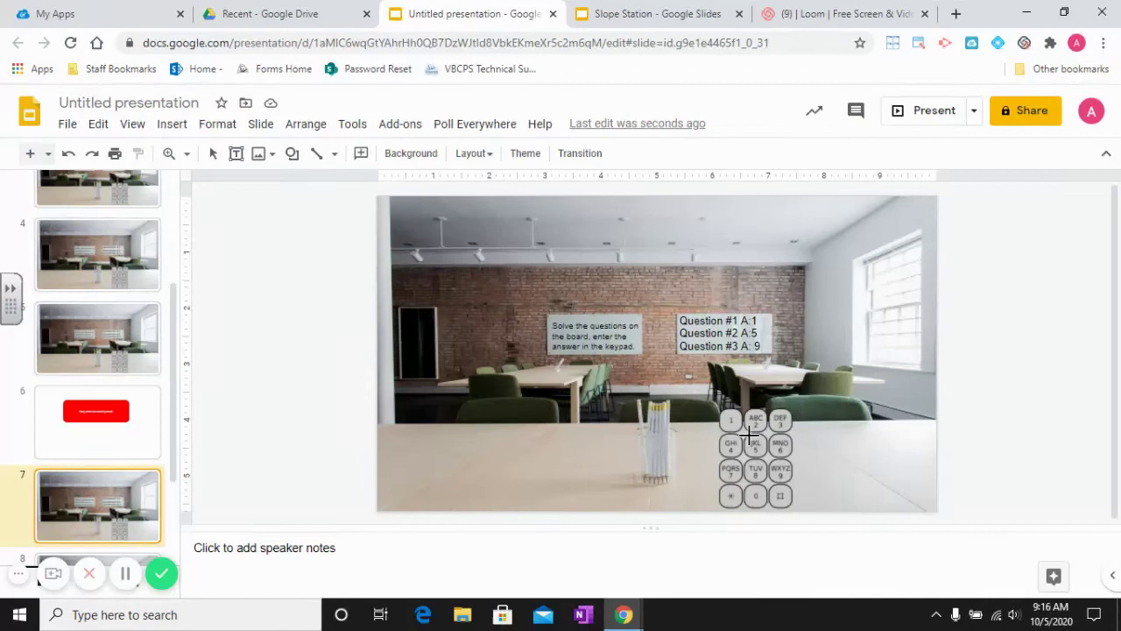
drag(747, 436, 766, 452)
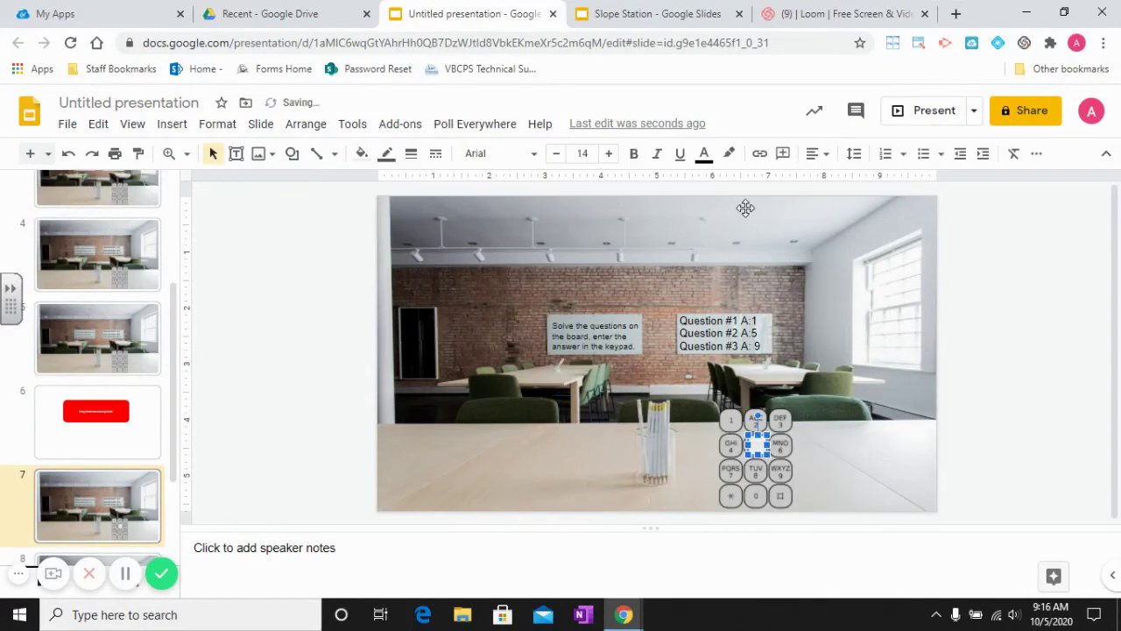
- Link the rectangle to Slide 8
click(759, 154)
click(763, 448)
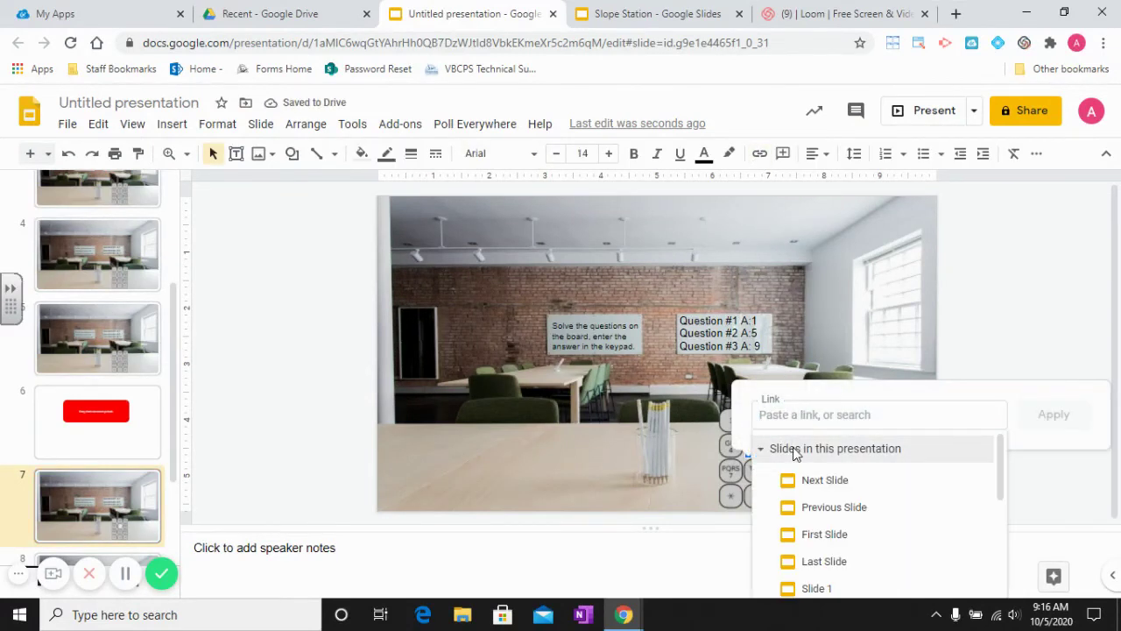
scroll(843, 517, down, 5)
click(841, 554)
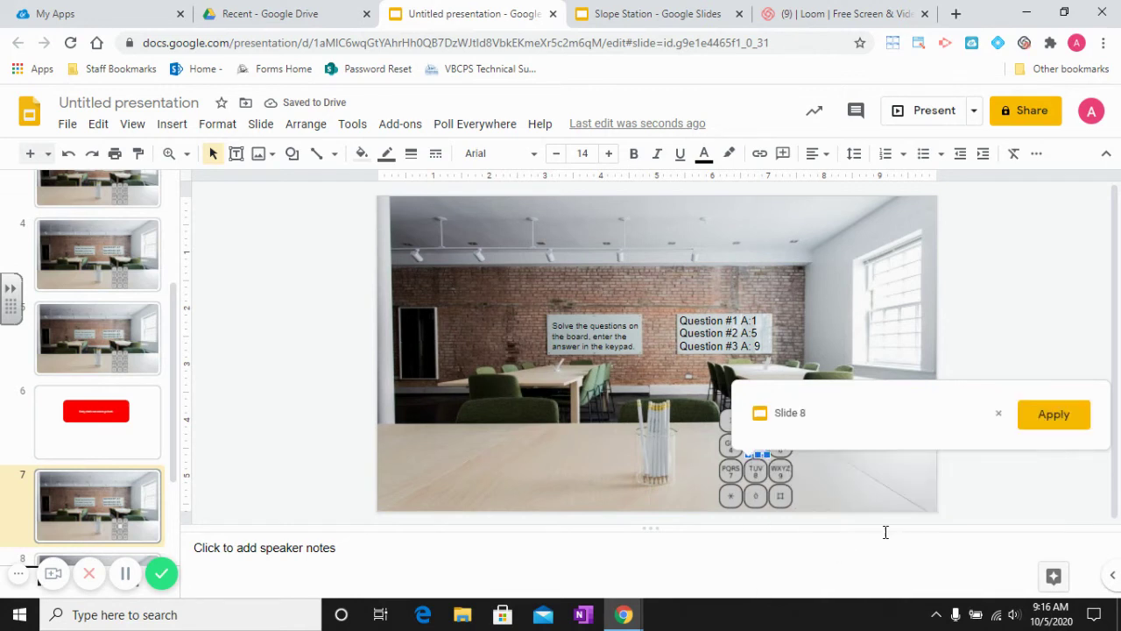
click(1051, 415)
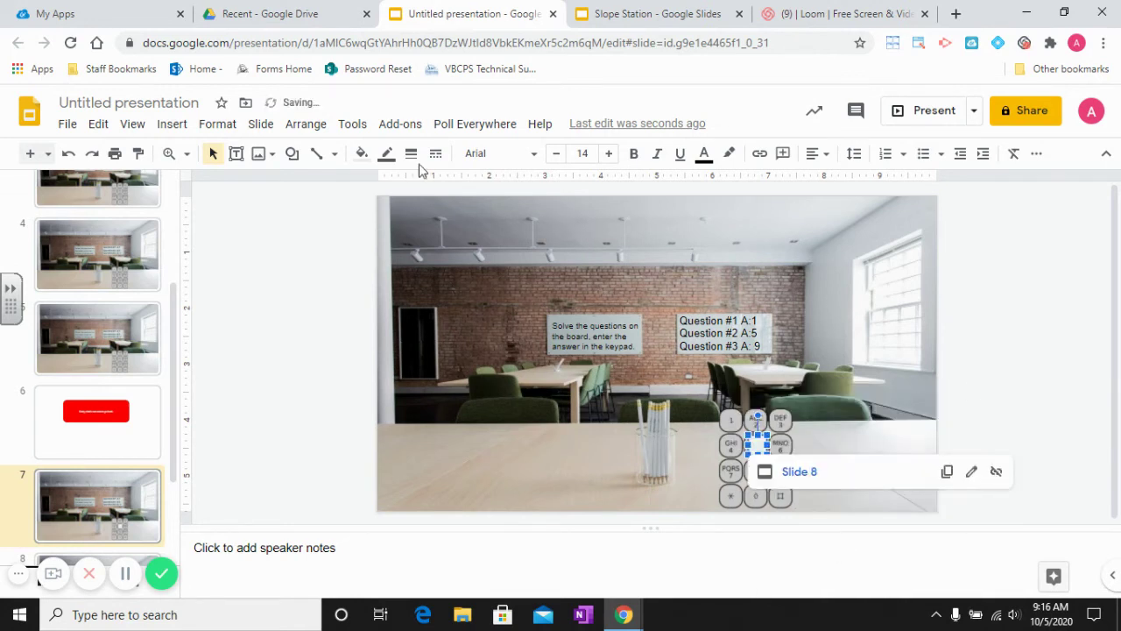
- Make the rectangle's fill and border transparent, then go to slide 8
click(362, 155)
click(403, 217)
click(386, 154)
click(426, 184)
scroll(134, 429, down, 2)
click(123, 442)
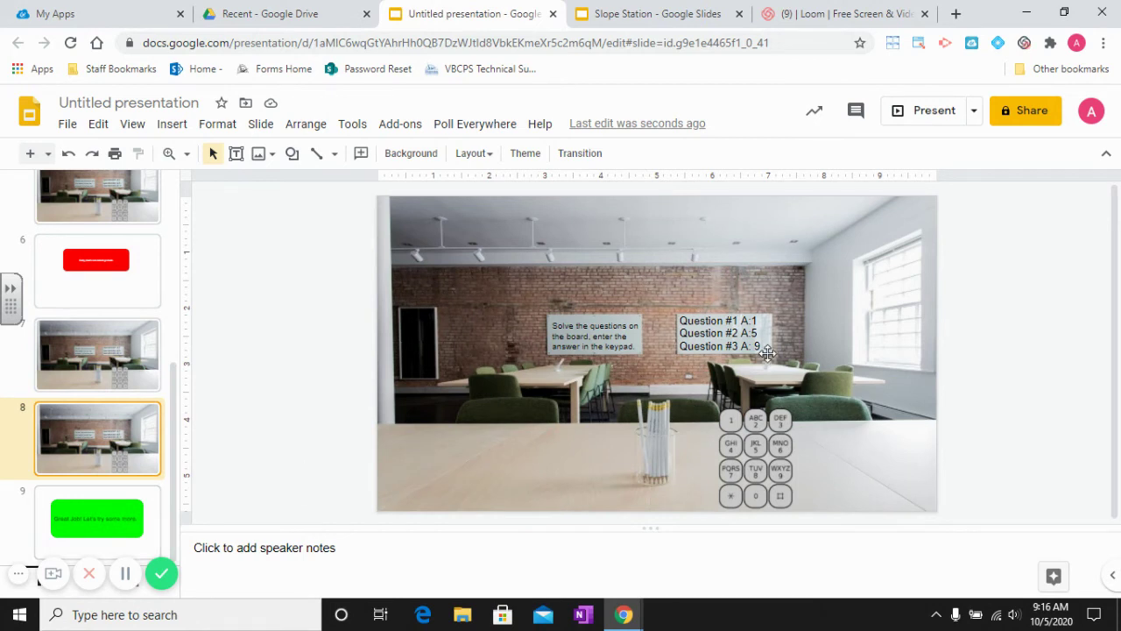
- On slide 8, draw a small rectangle over the keypad's 9 key
click(295, 156)
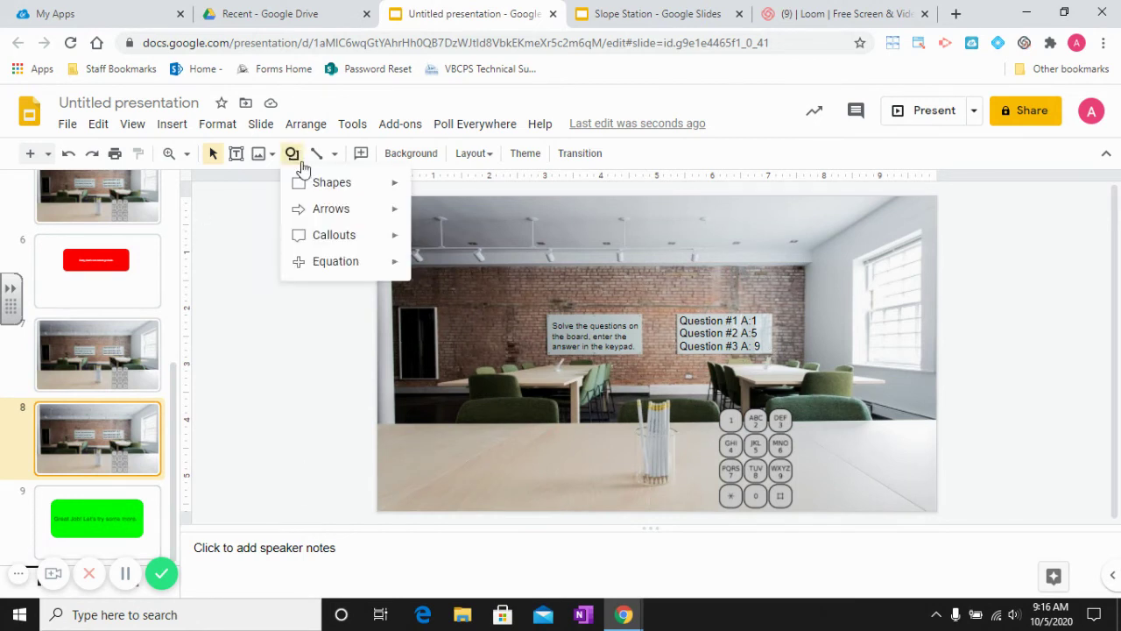
mouse_move(371, 181)
click(428, 188)
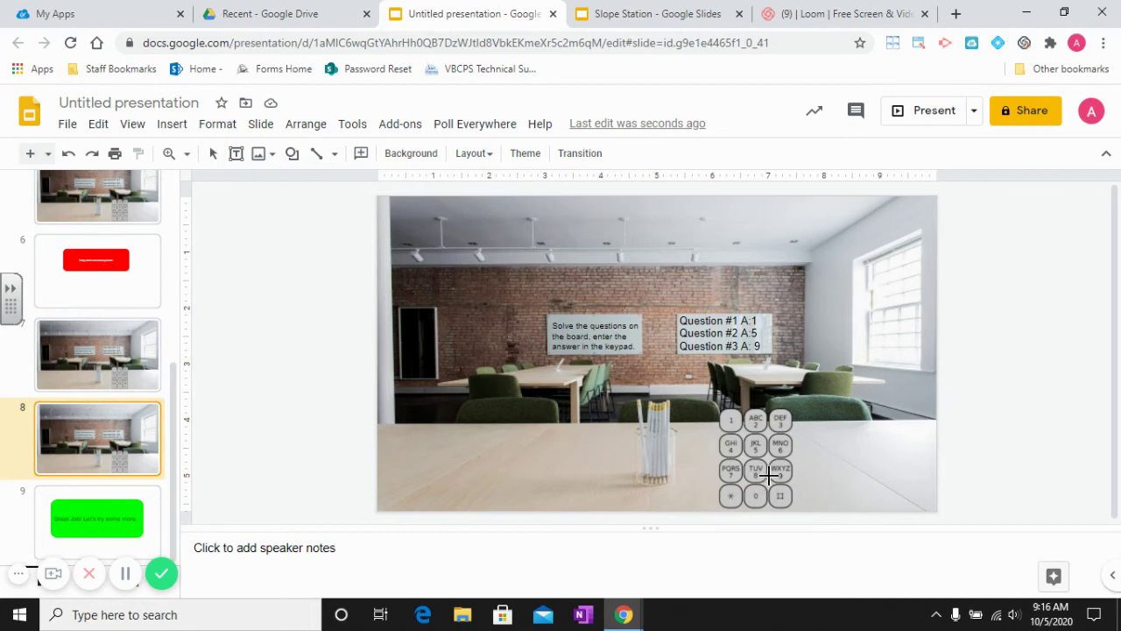
drag(770, 463, 798, 483)
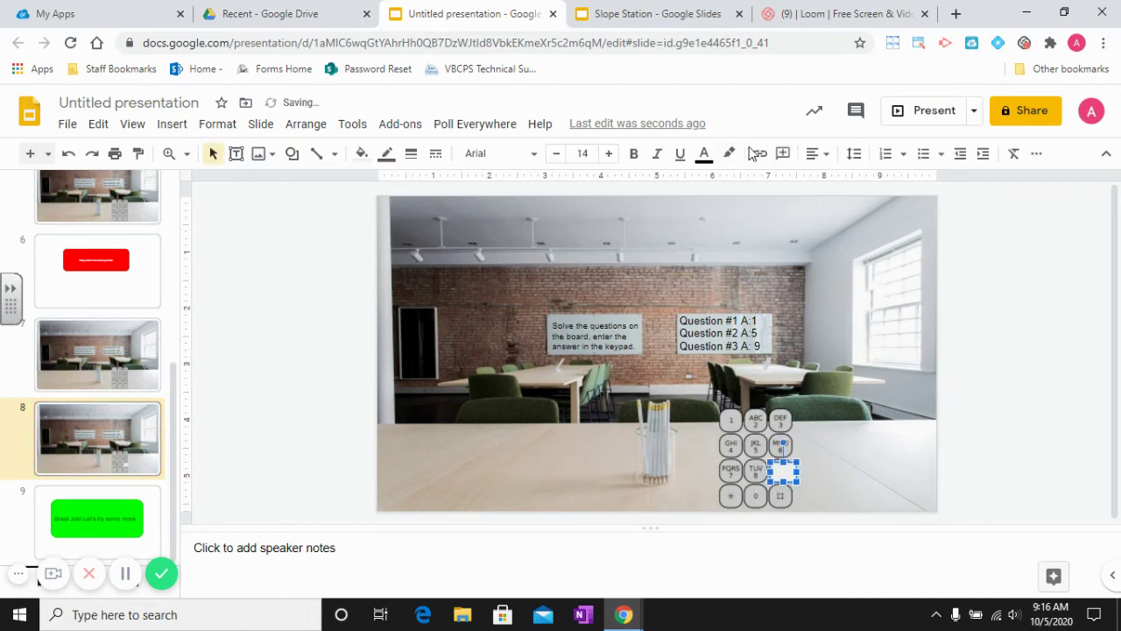
- Link the rectangle to Slide 9
click(759, 153)
click(820, 477)
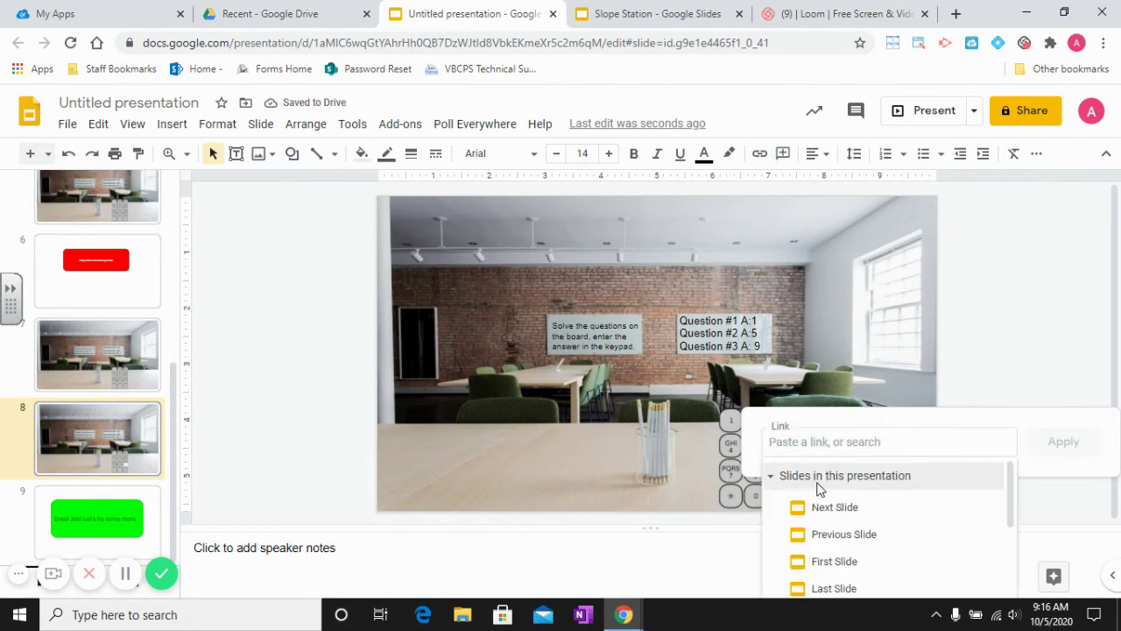
scroll(823, 499, down, 3)
scroll(866, 556, up, 5)
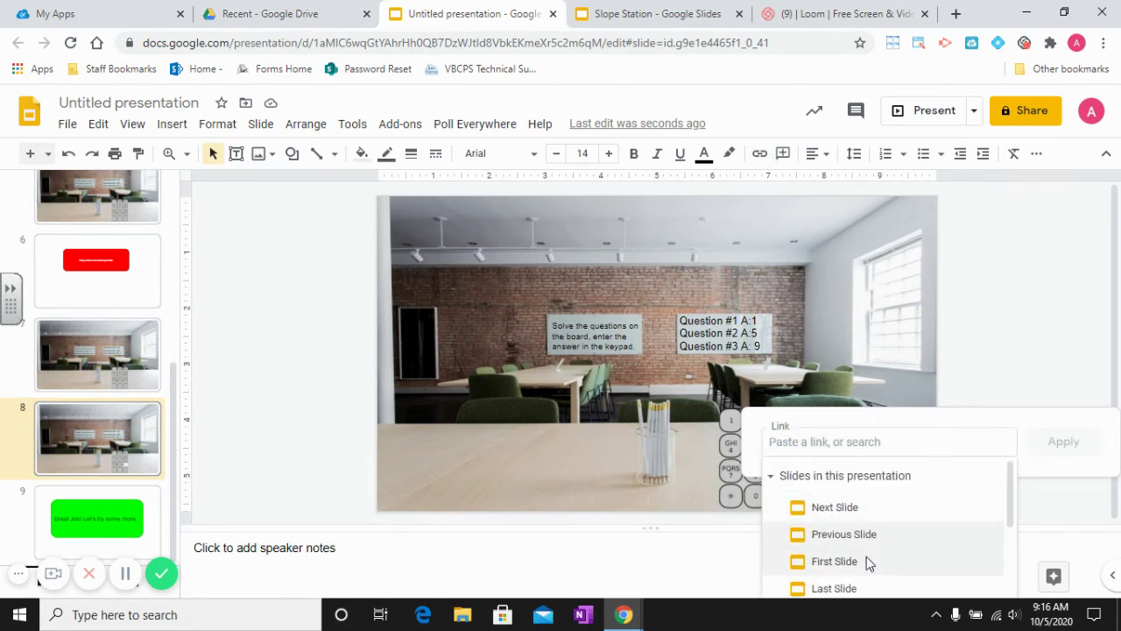
scroll(881, 562, down, 2)
scroll(876, 548, down, 2)
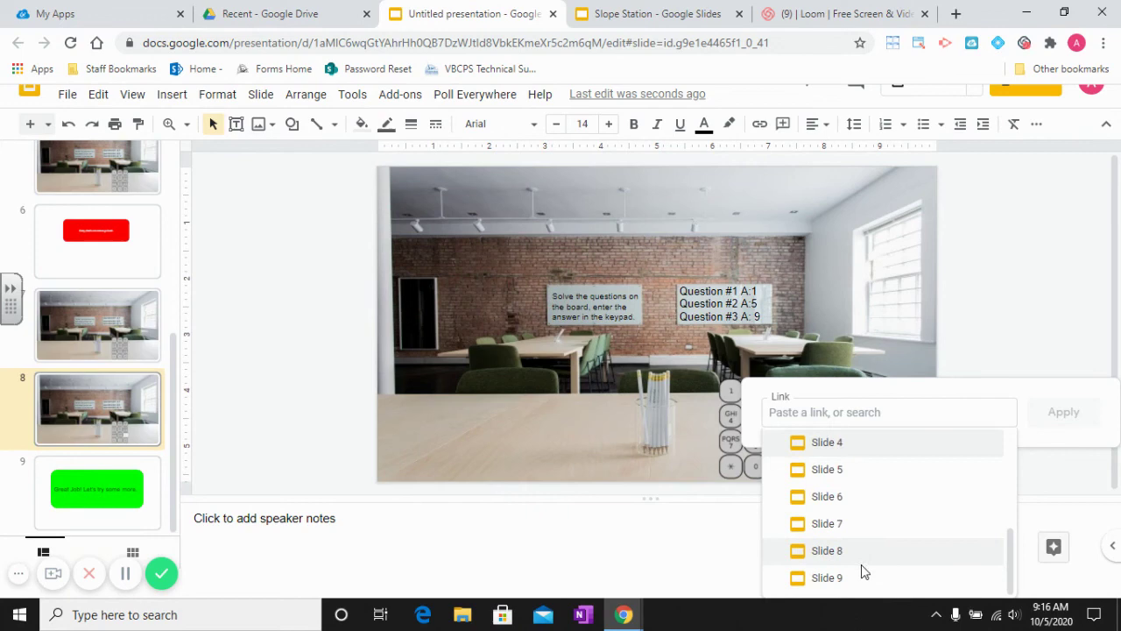
click(863, 580)
click(1064, 440)
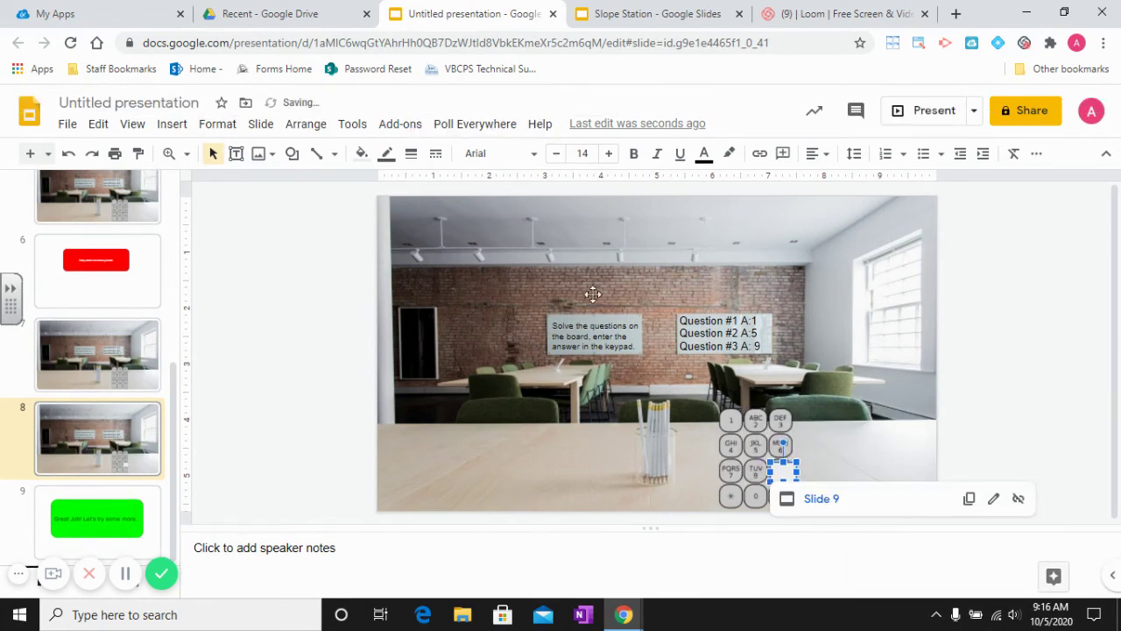
- Make the rectangle's fill and border transparent
click(361, 153)
click(390, 216)
click(387, 153)
click(394, 183)
- View the green Great Job slide 9, then scroll the filmstrip back up toward slide 2
click(149, 519)
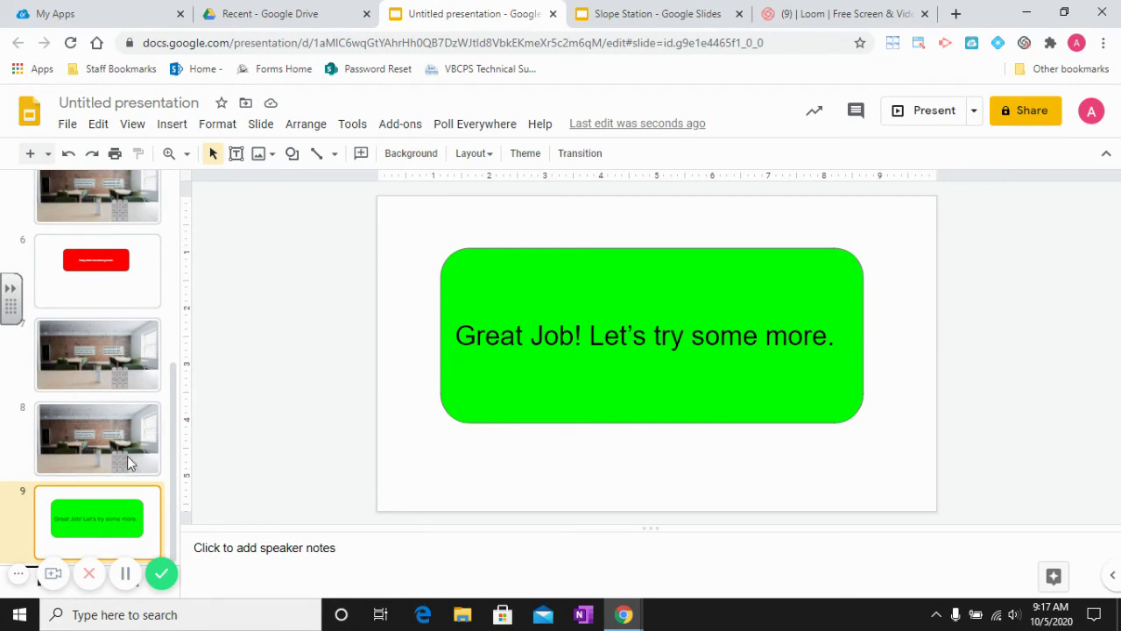
scroll(112, 440, up, 5)
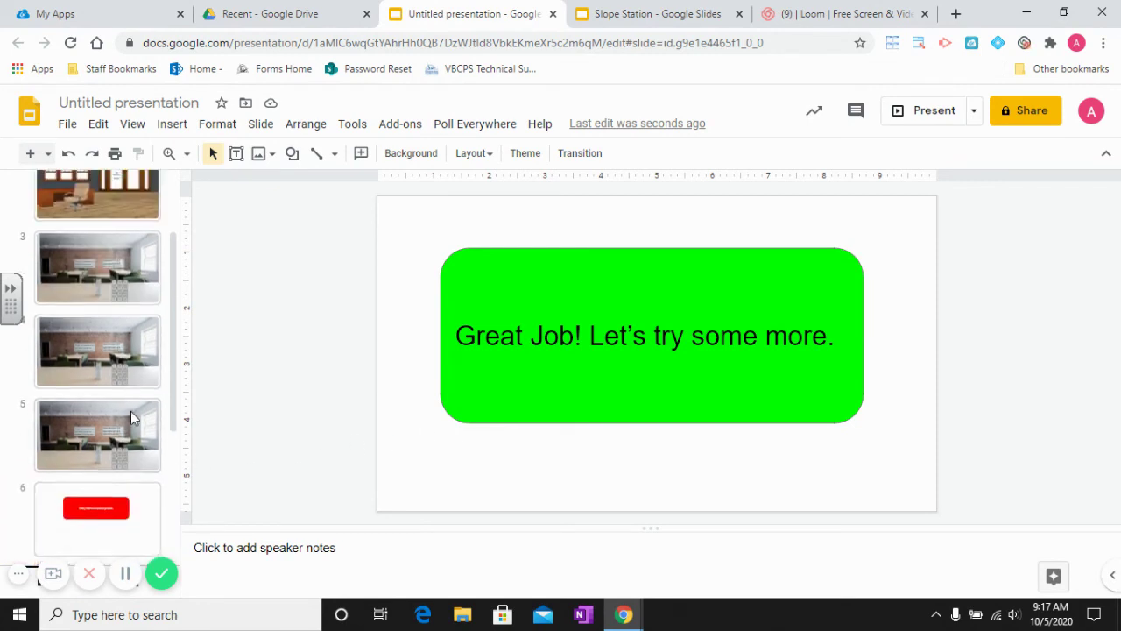
- Present from slide 2, enter through the door, answer 1, 5, 9 to reach Great Job, then exit
click(111, 298)
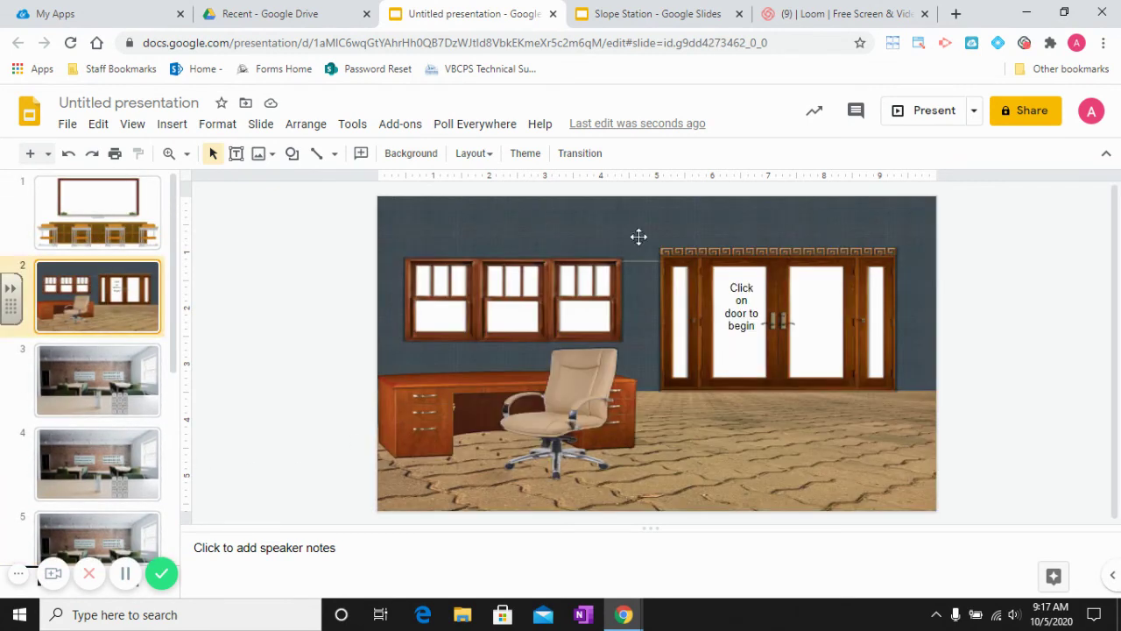
click(908, 111)
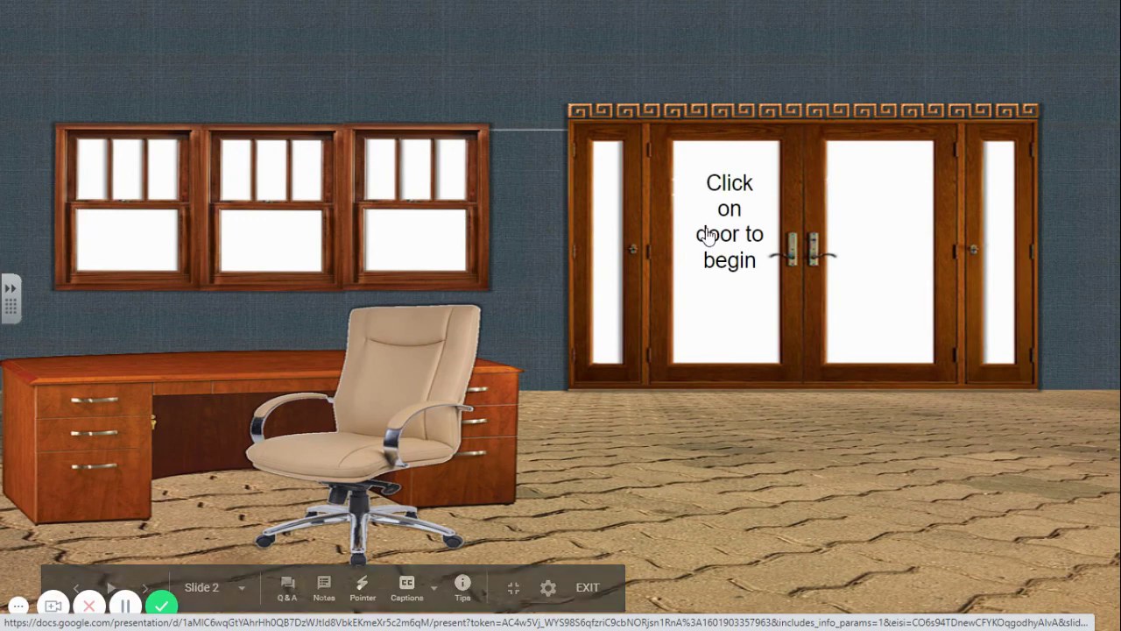
click(774, 221)
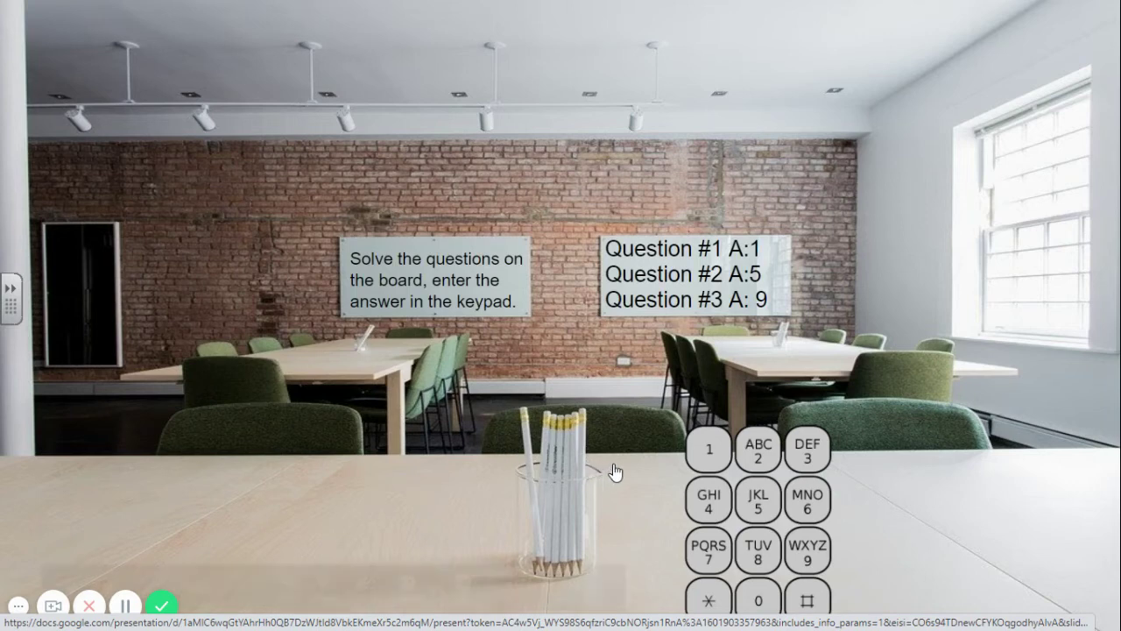
click(710, 450)
click(759, 506)
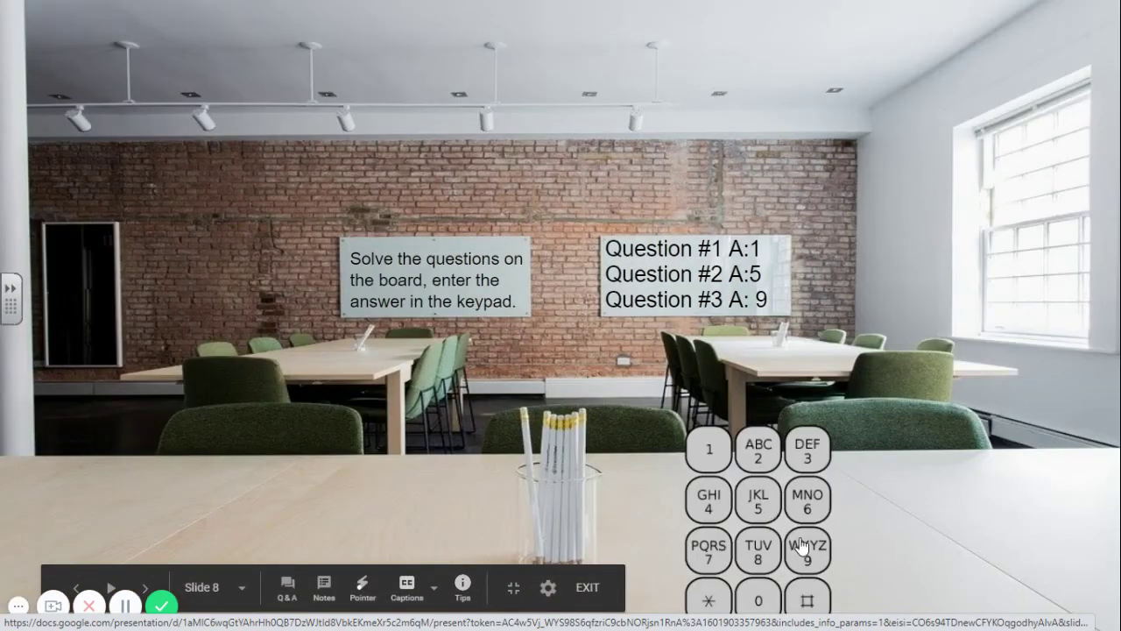
click(804, 546)
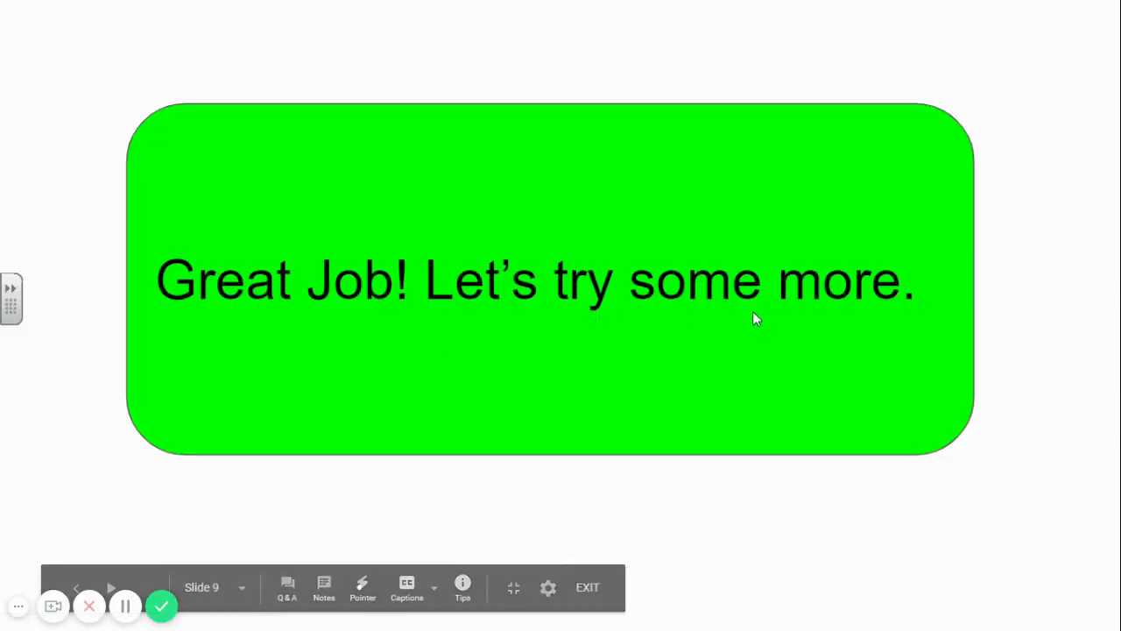
click(587, 586)
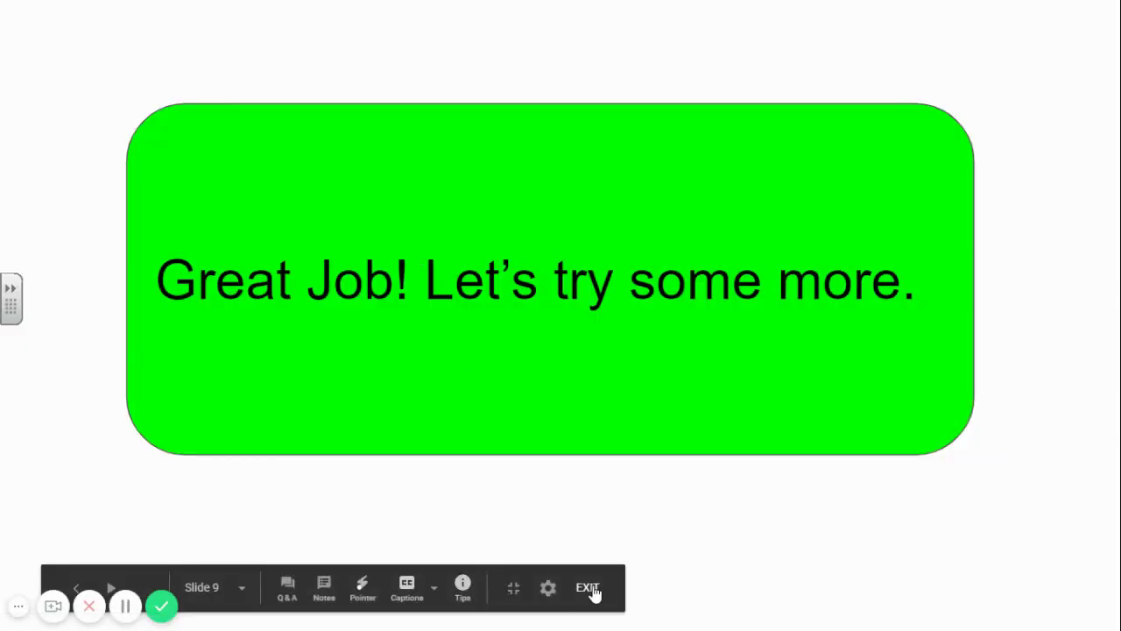
- Present from slide 3, enter a wrong keypad answer, and return from the red feedback slide
scroll(66, 290, up, 3)
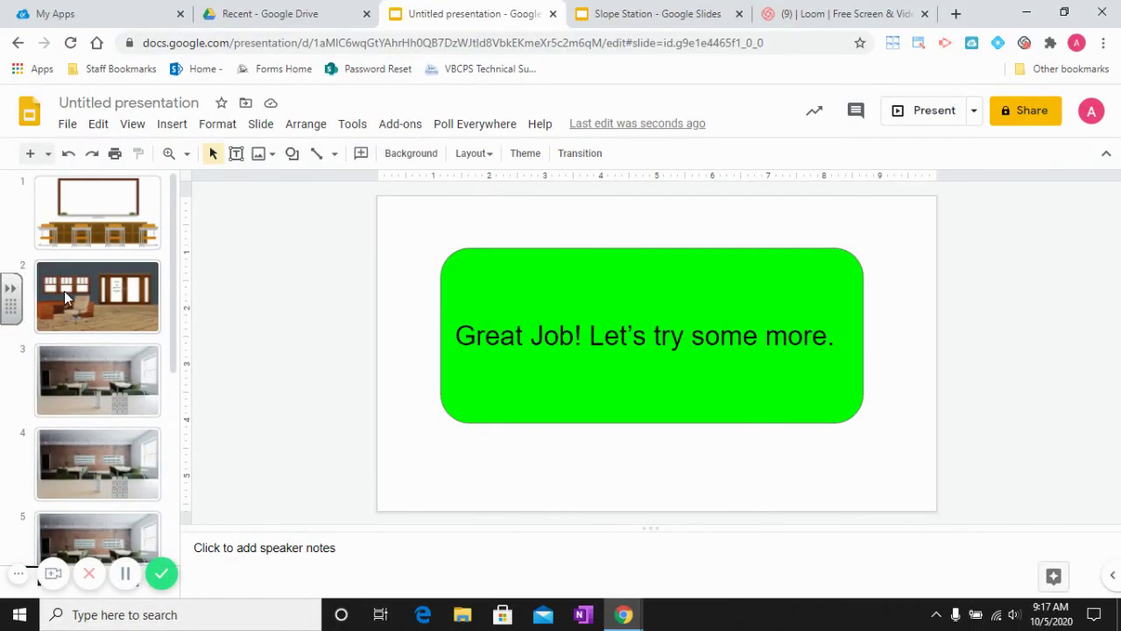
click(103, 368)
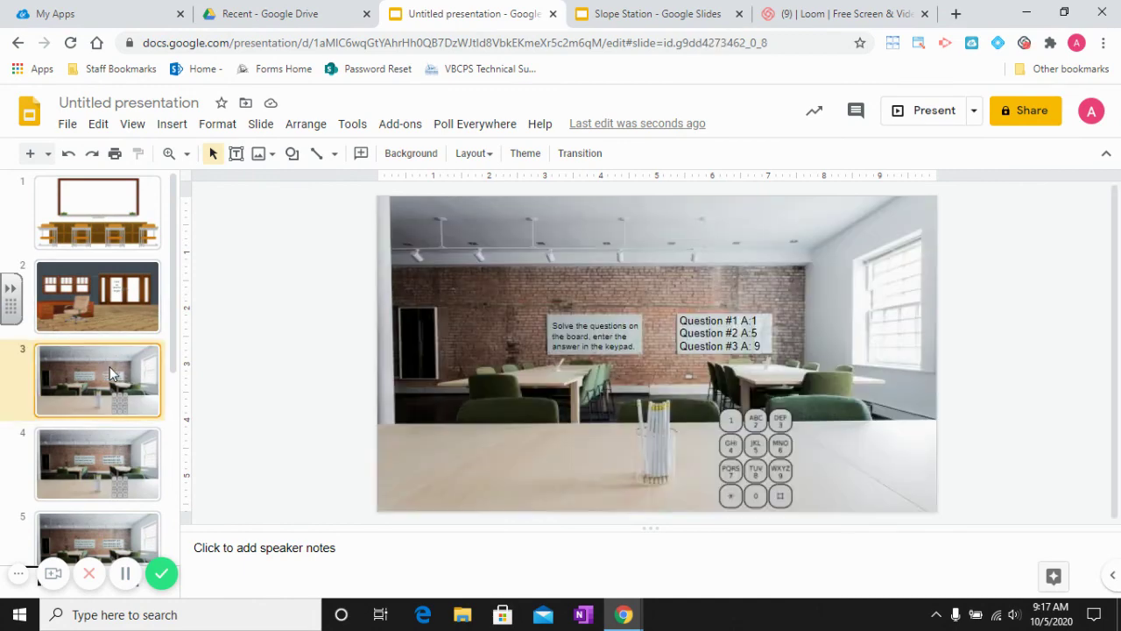
click(928, 112)
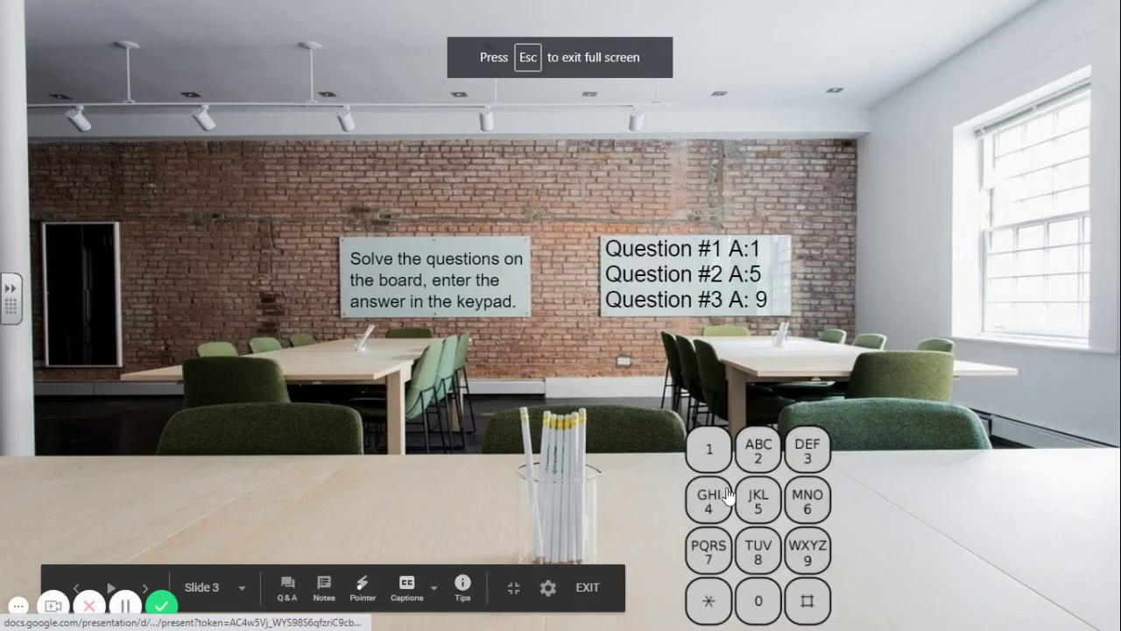
click(758, 455)
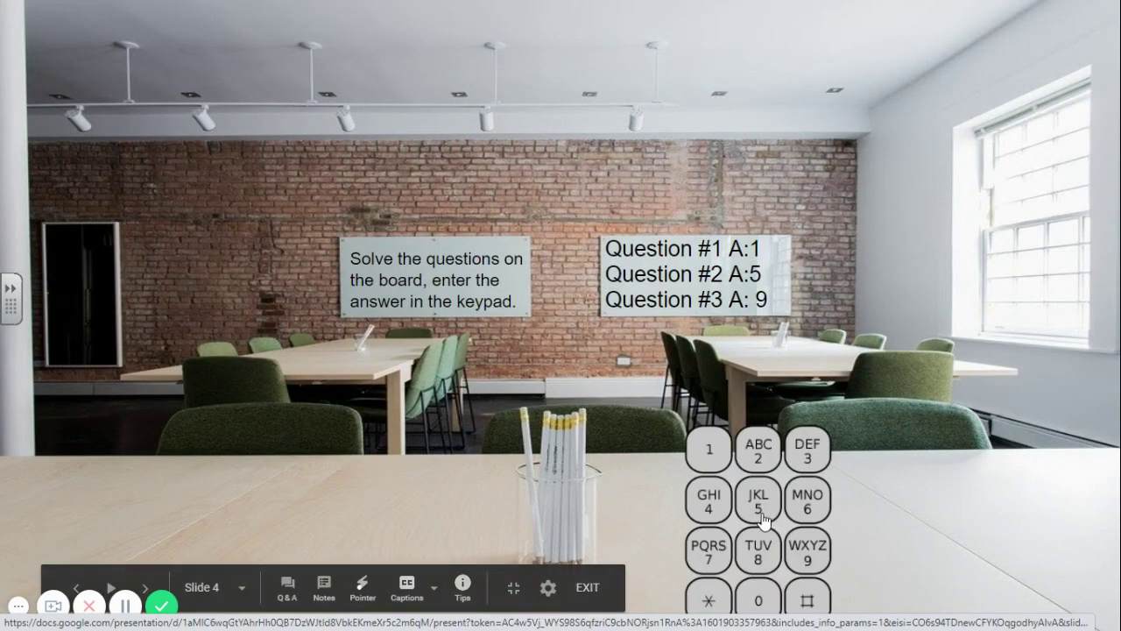
click(807, 511)
click(758, 550)
click(526, 293)
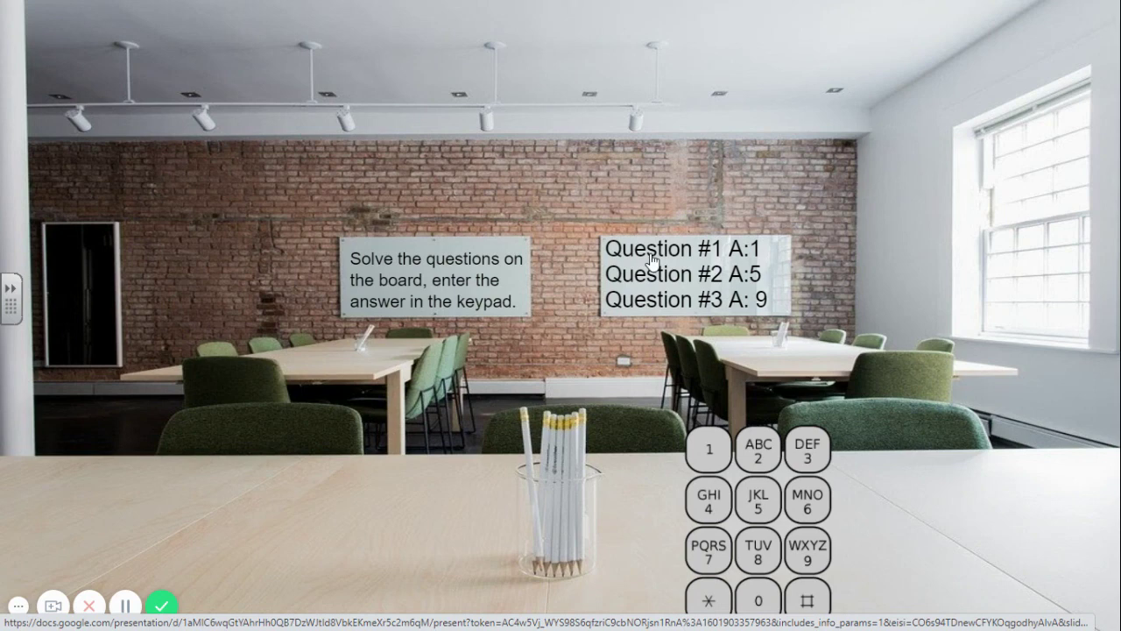
mouse_move(278, 617)
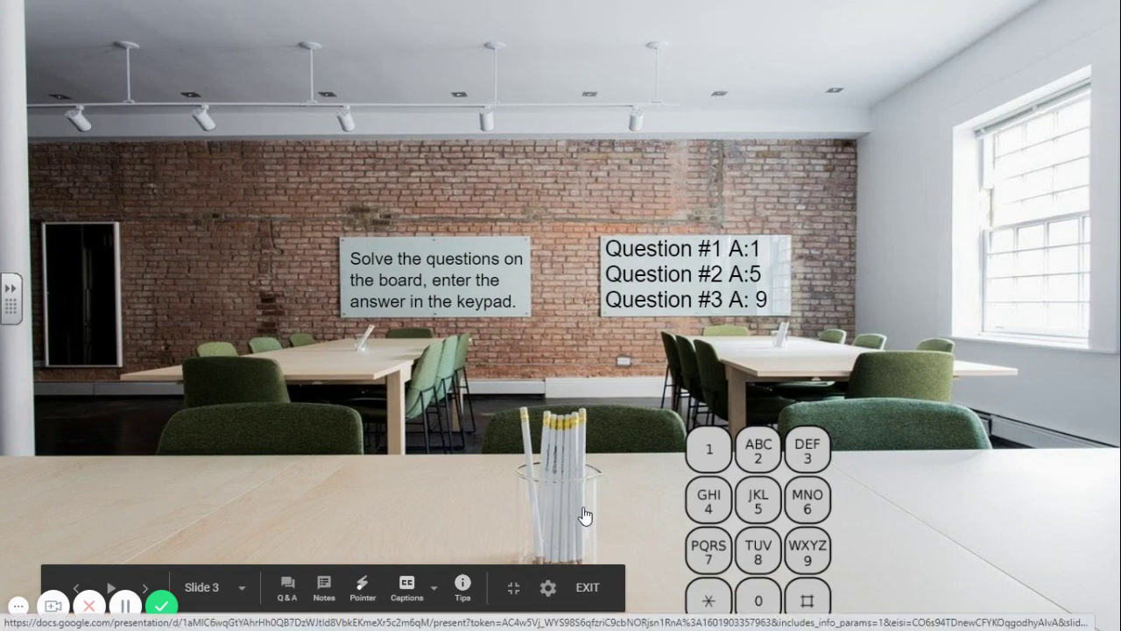
- Exit the slideshow back to the editor on slide 3
key(Escape)
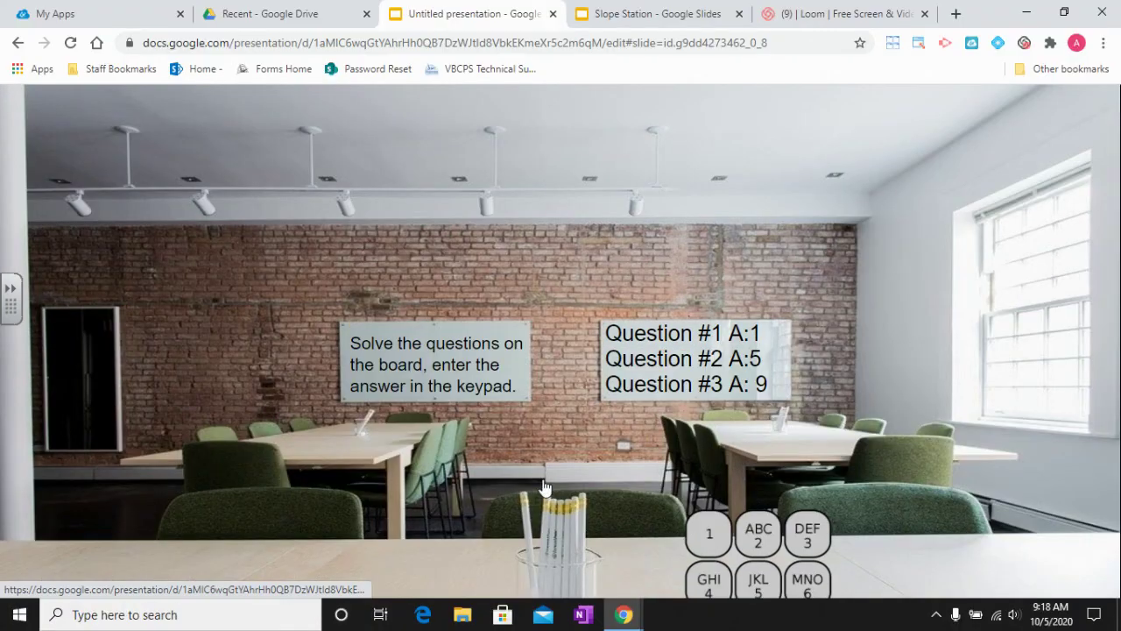